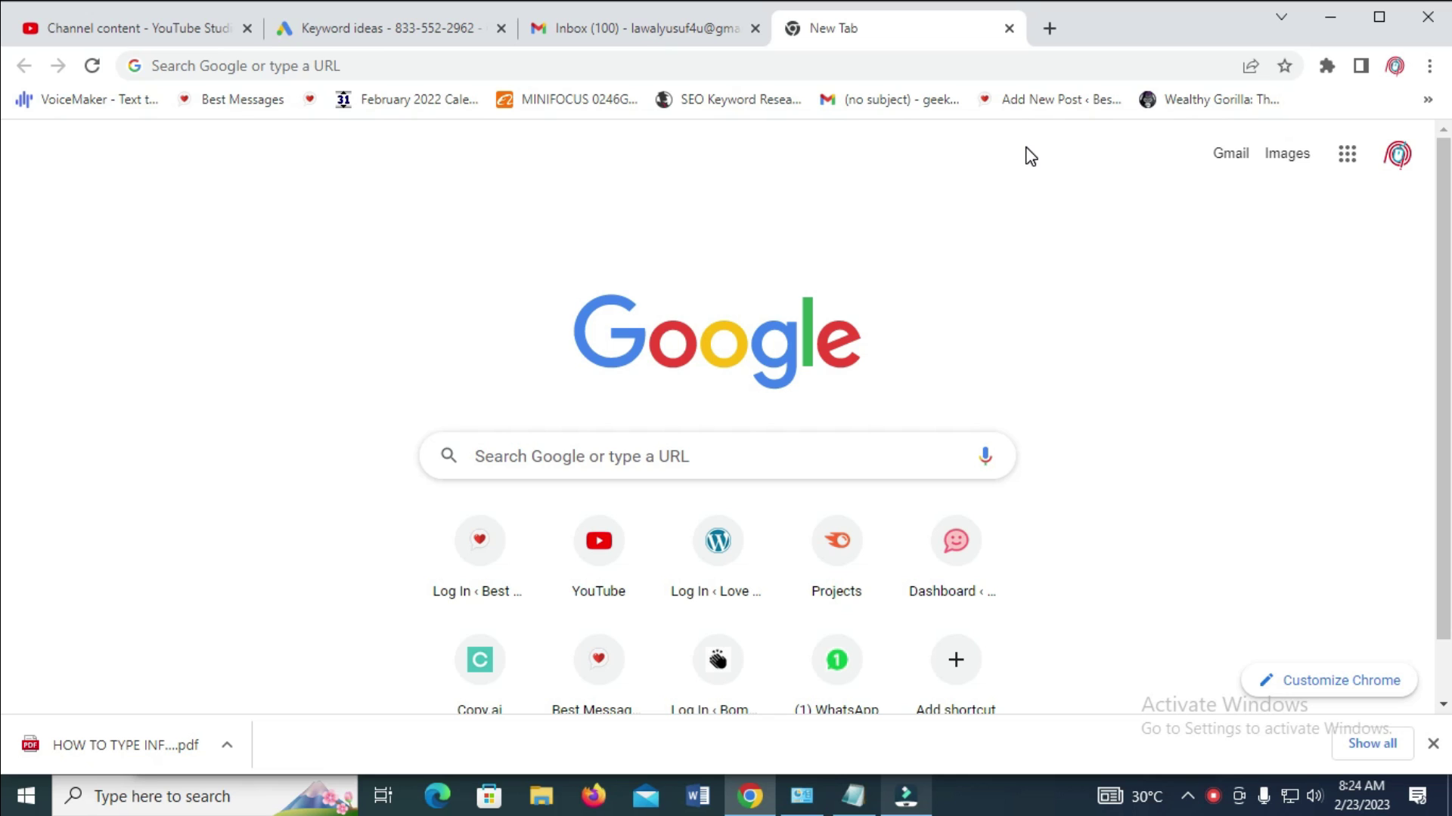
# Load pdfescape.com in the new Chrome tab by accepting the address-bar autocompletion
pyautogui.click(224, 66)
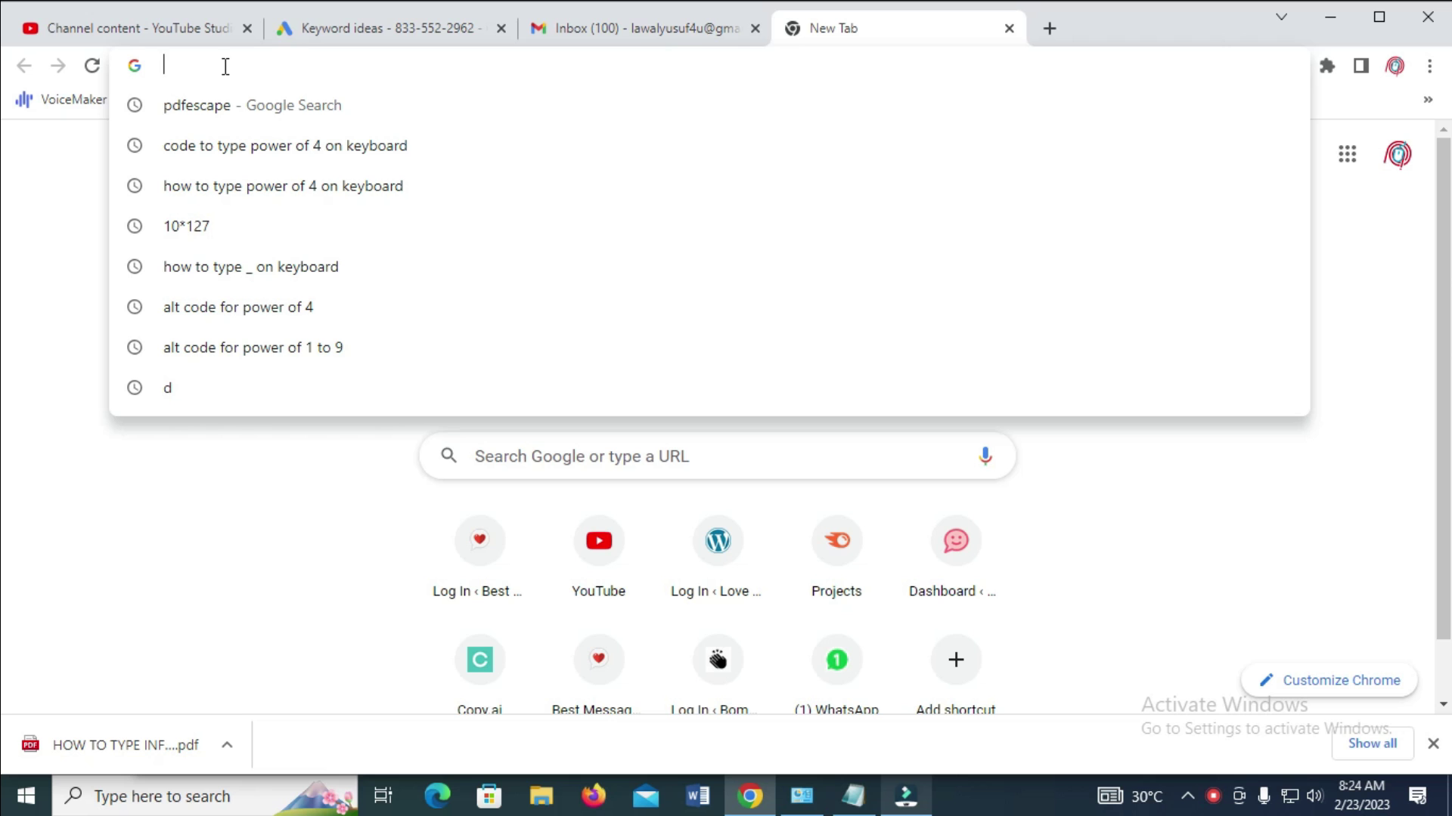
pyautogui.write('odfe')
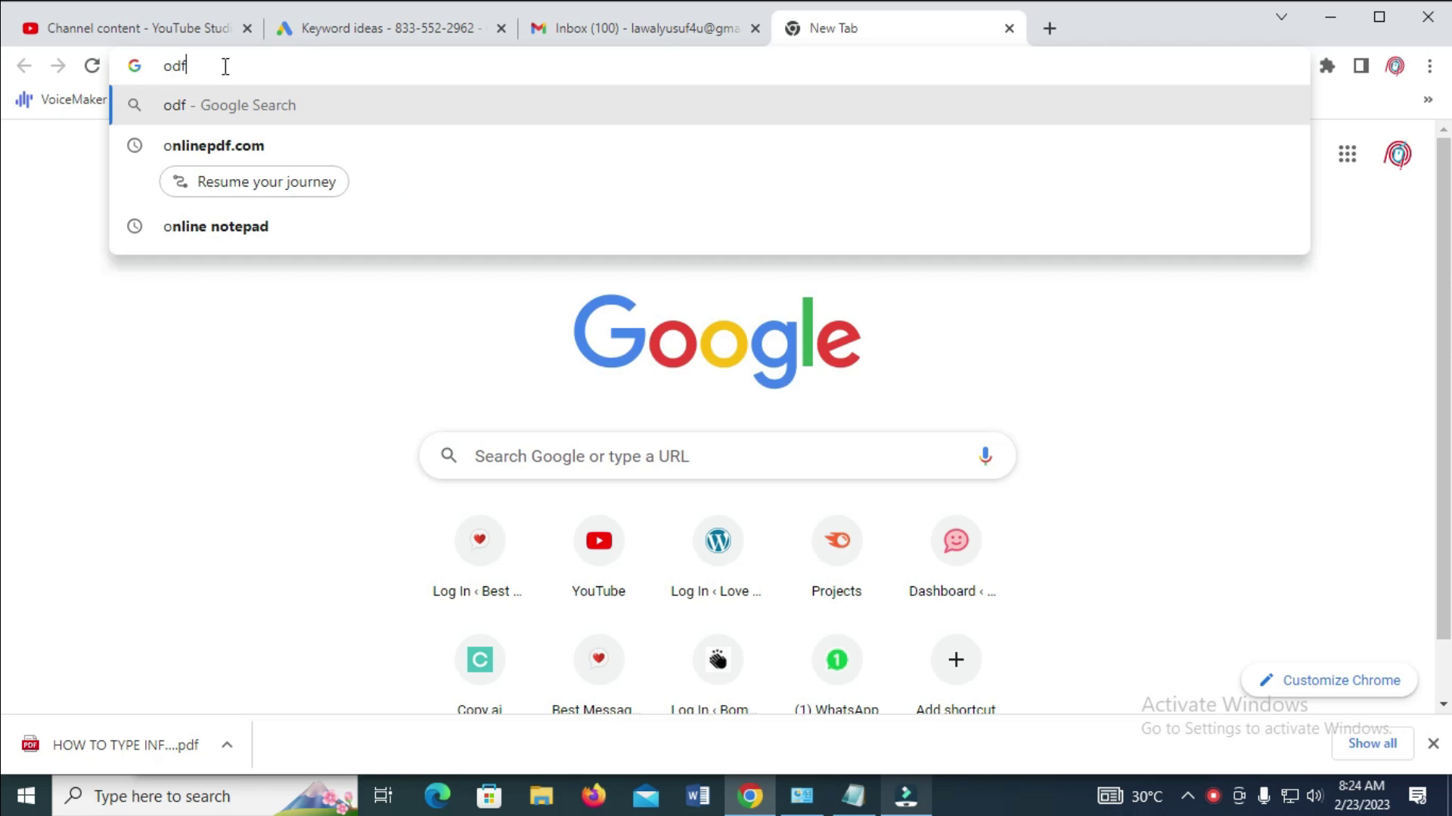
pyautogui.press('BackSpace')
pyautogui.press('BackSpace')
pyautogui.press('BackSpace')
pyautogui.press('BackSpace')
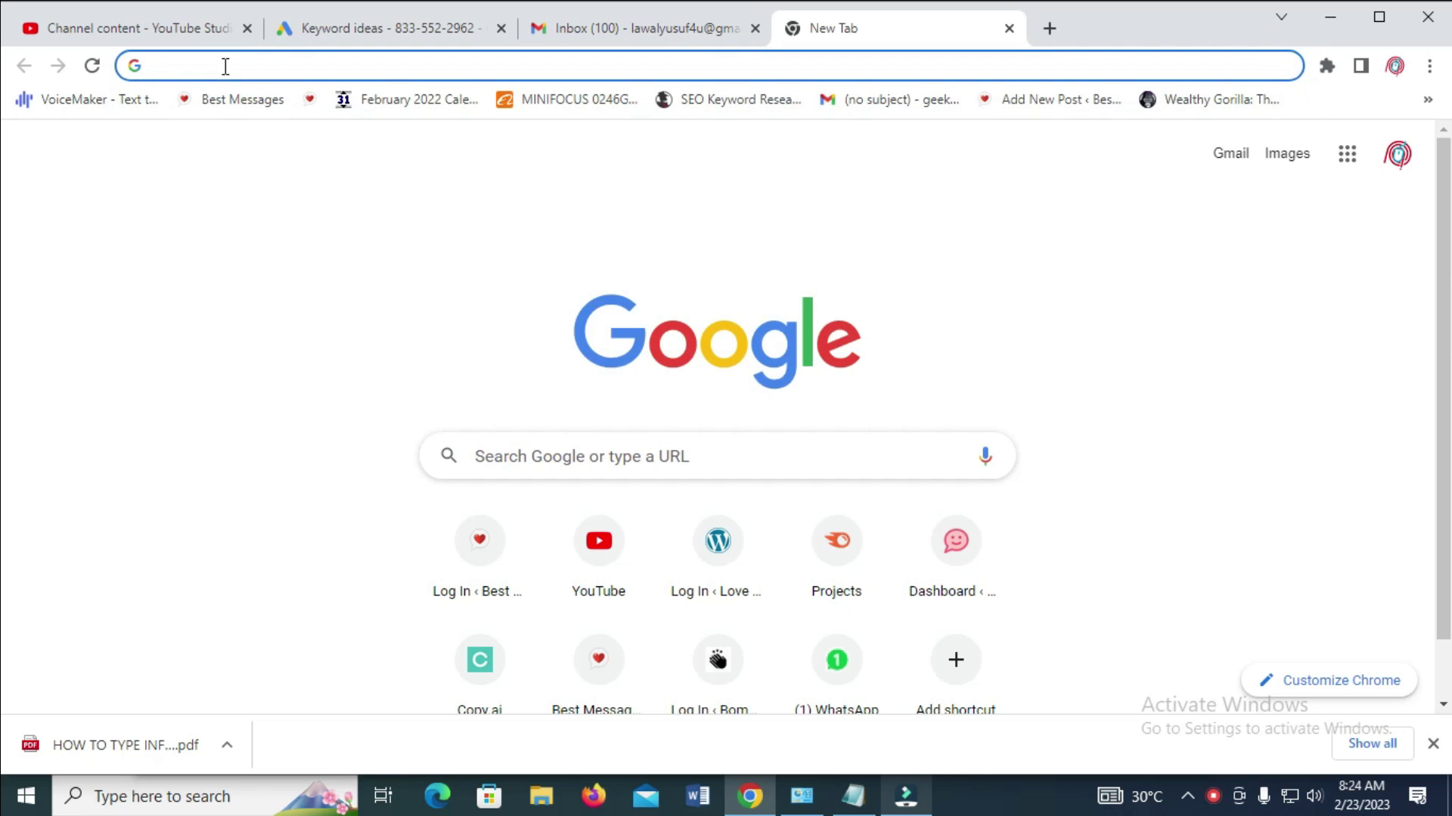
pyautogui.write('pd')
pyautogui.press('BackSpace')
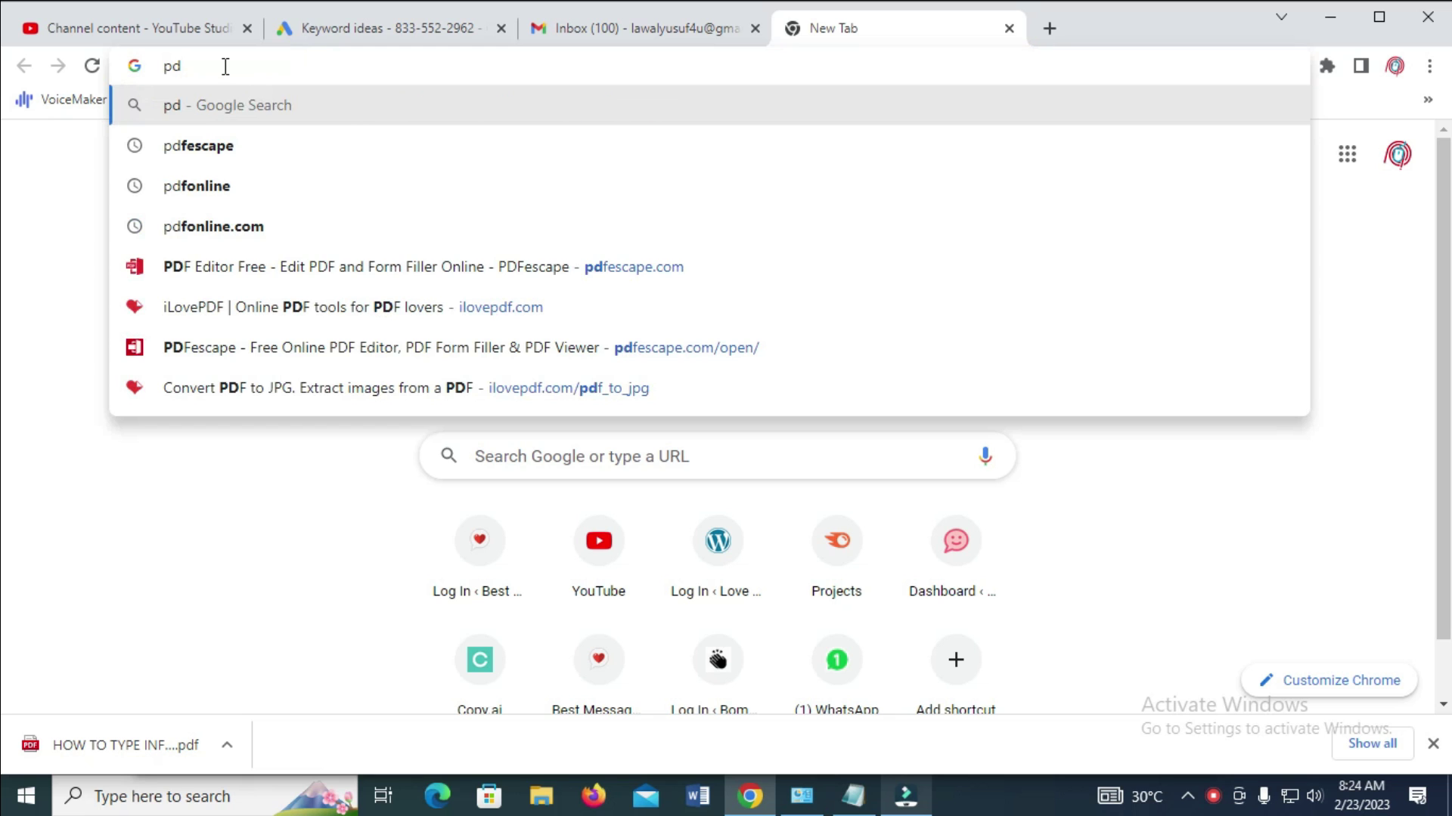
pyautogui.write('f')
pyautogui.press('Right')
pyautogui.press('Return')
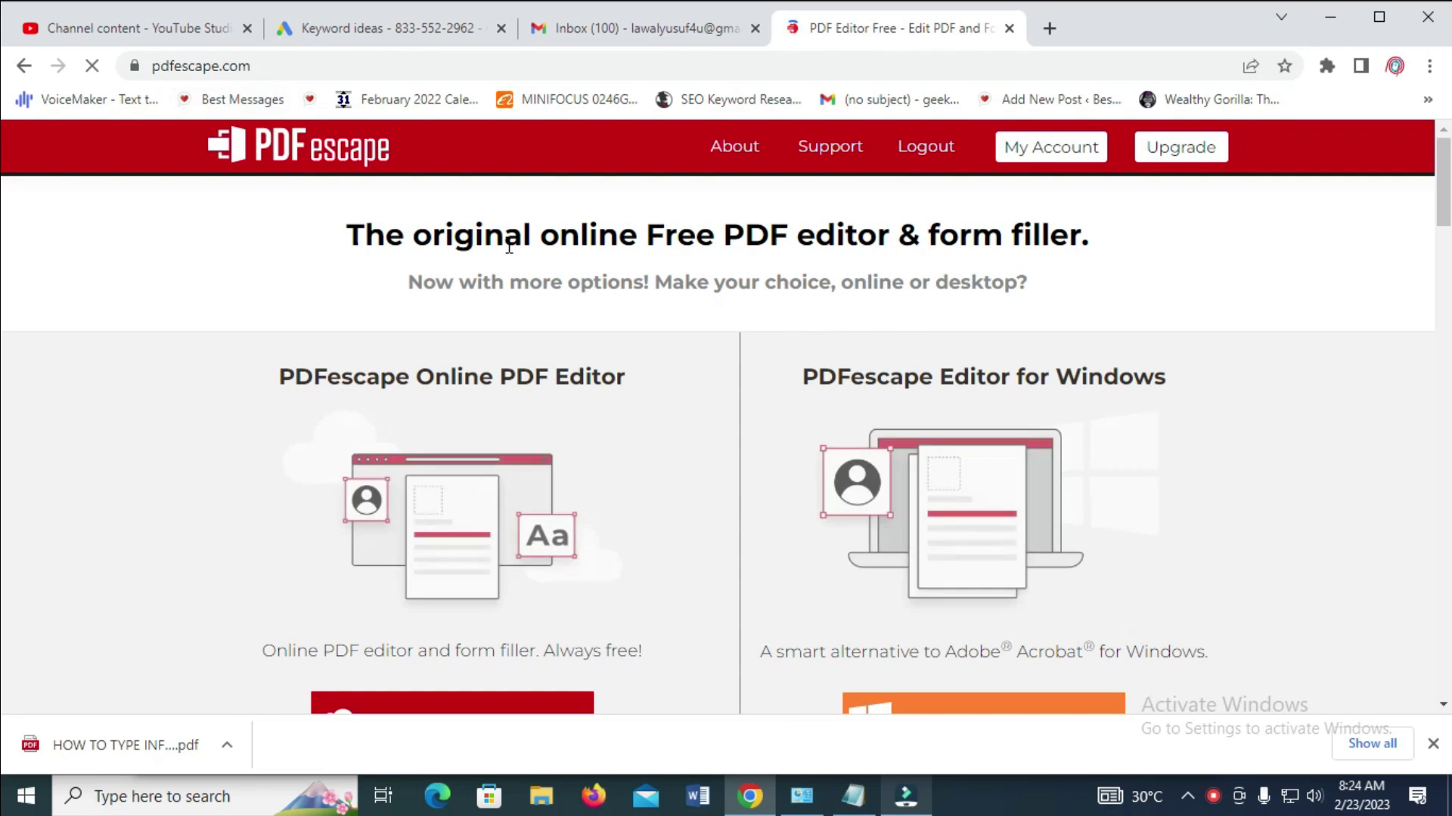
# Scroll down the PDFescape homepage and launch the Free Online editor
pyautogui.scroll(-1, 507, 270)
pyautogui.click(489, 614)
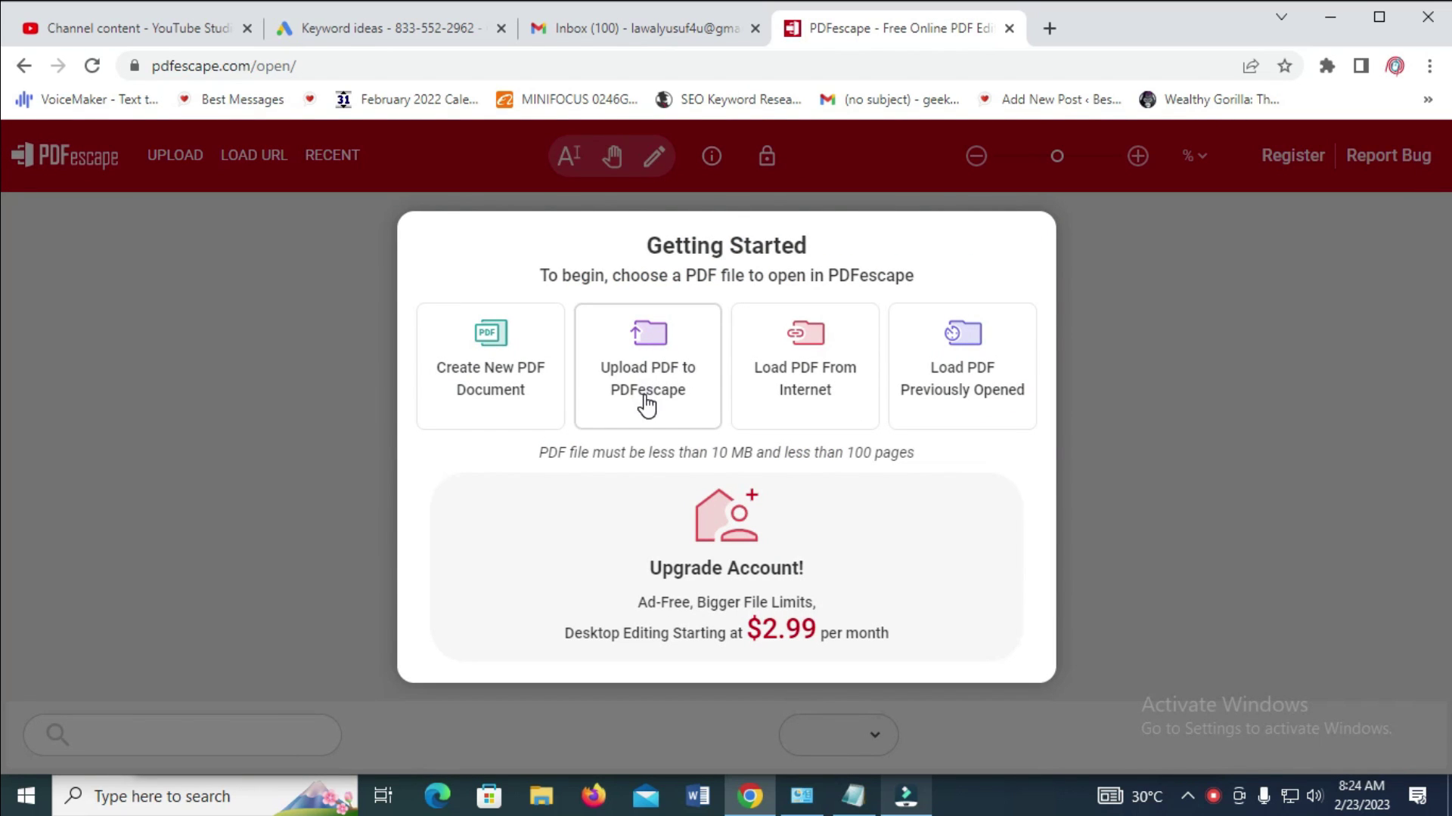
# Upload 'HOW TO TYPE INFORMATION ON A PDF FORM' from the Desktop to PDFescape
pyautogui.click(650, 370)
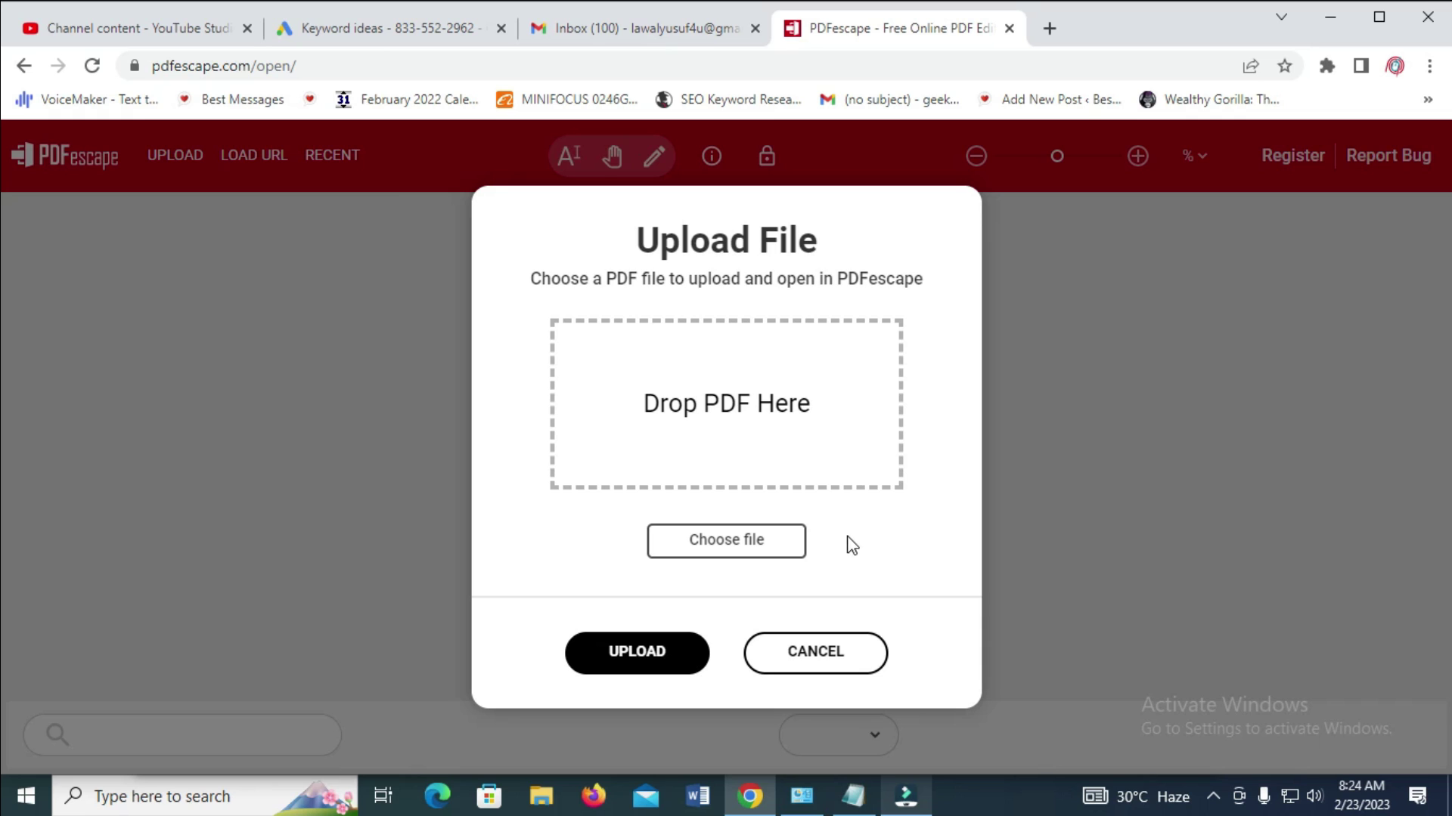
pyautogui.click(748, 541)
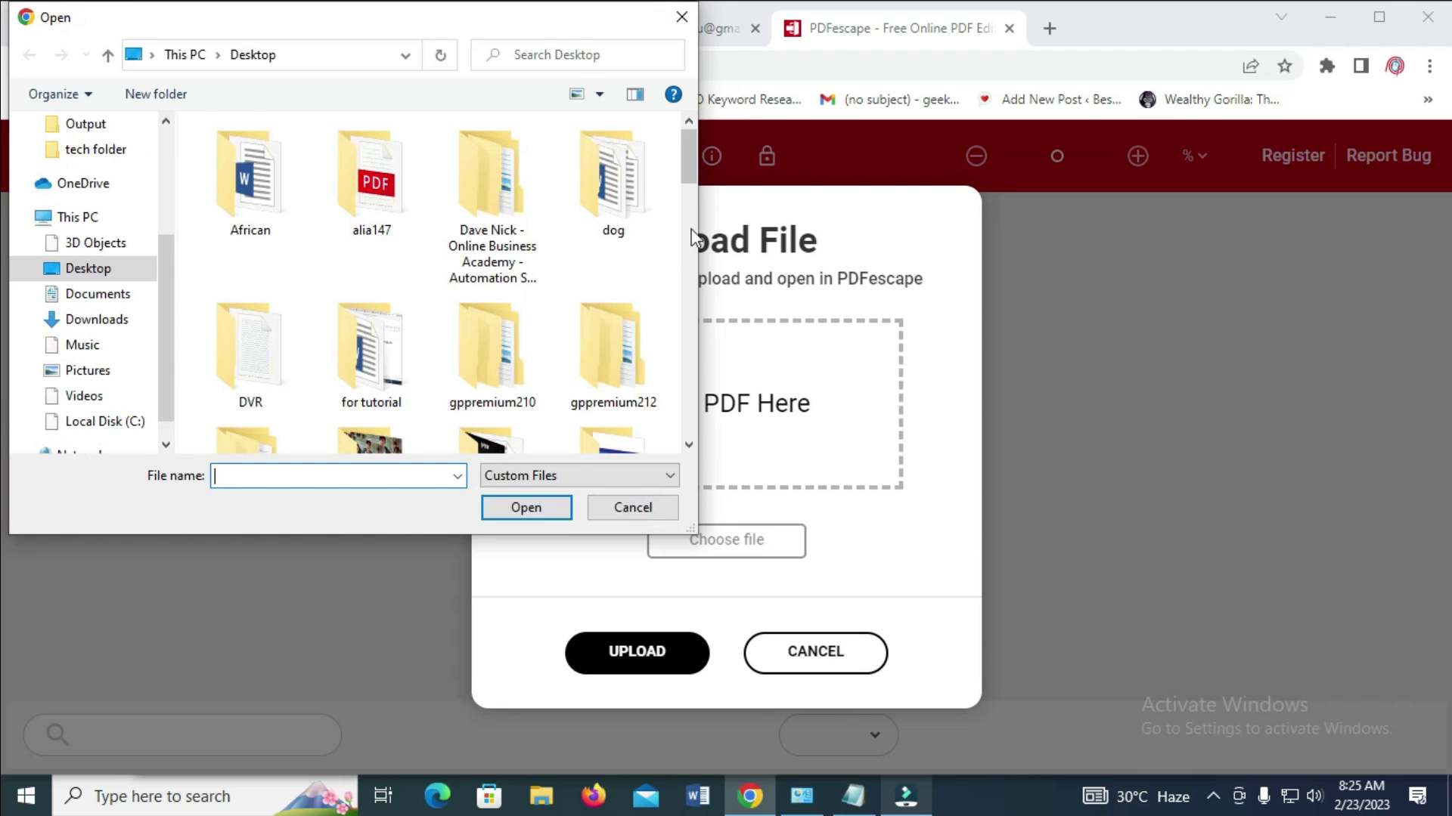
pyautogui.moveTo(694, 156); pyautogui.dragTo(682, 347)
pyautogui.click(506, 225)
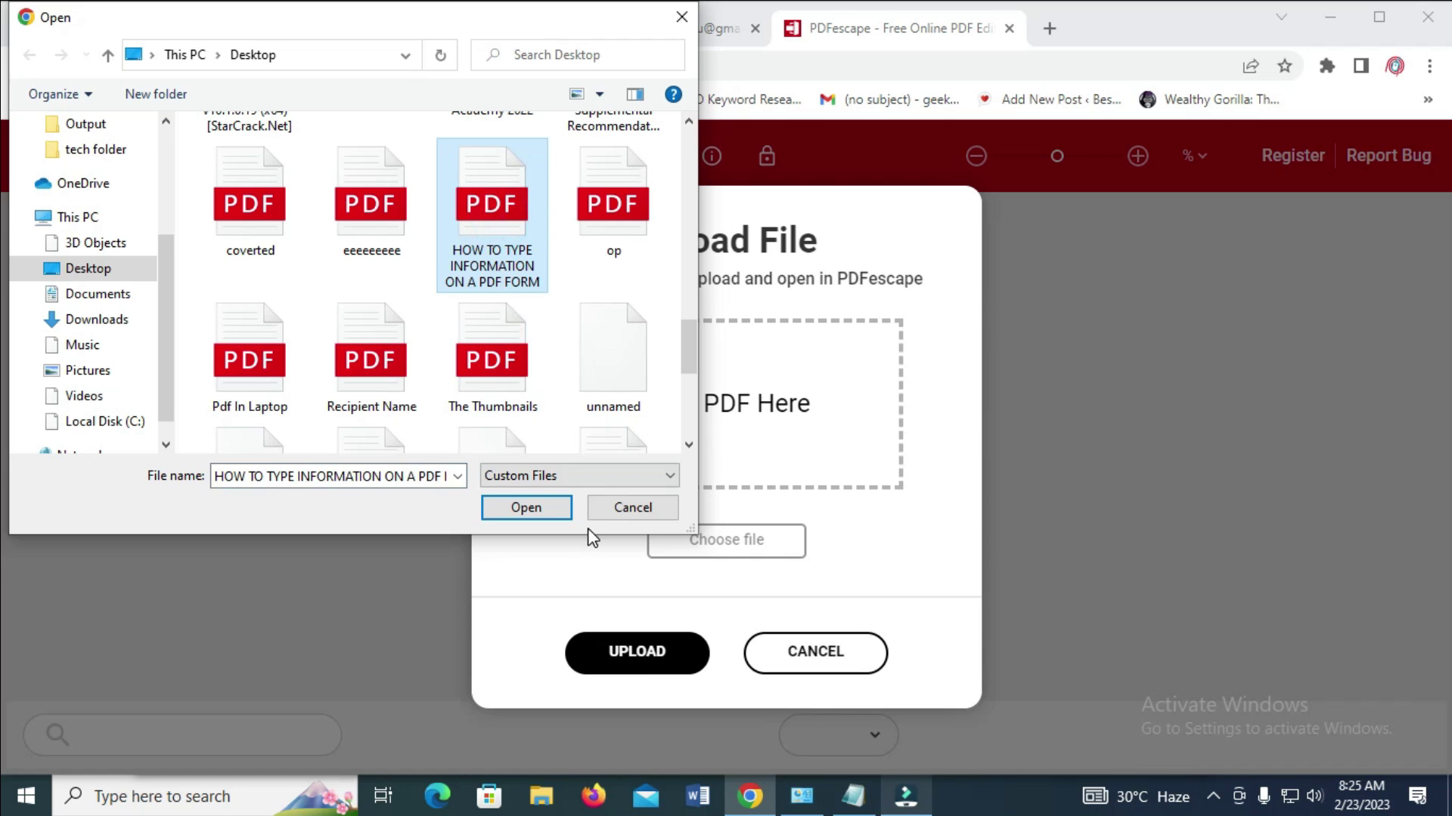
pyautogui.click(528, 508)
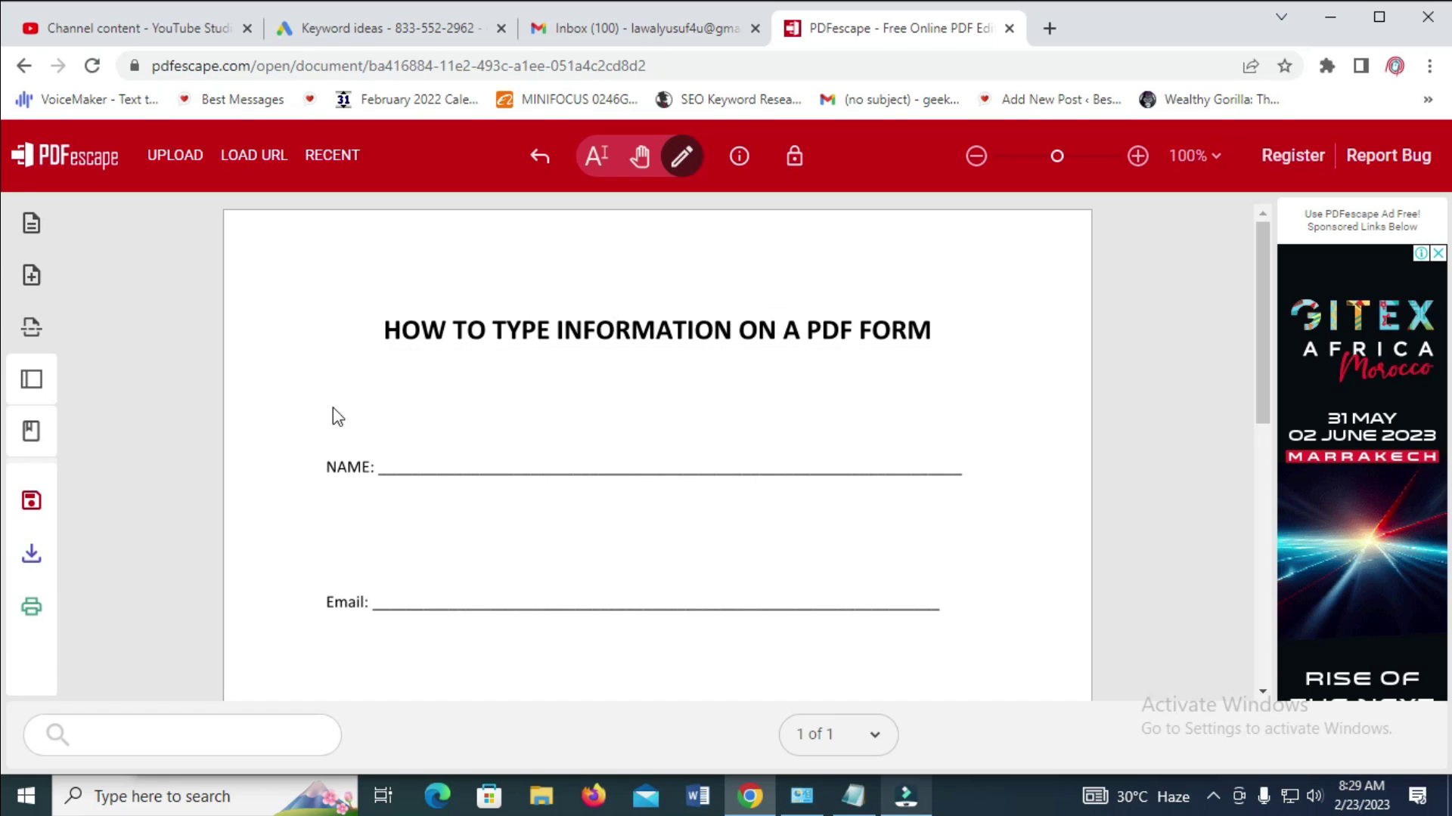
# Scroll back to the top of the loaded form and switch on the text tool
pyautogui.scroll(-4, 491, 519)
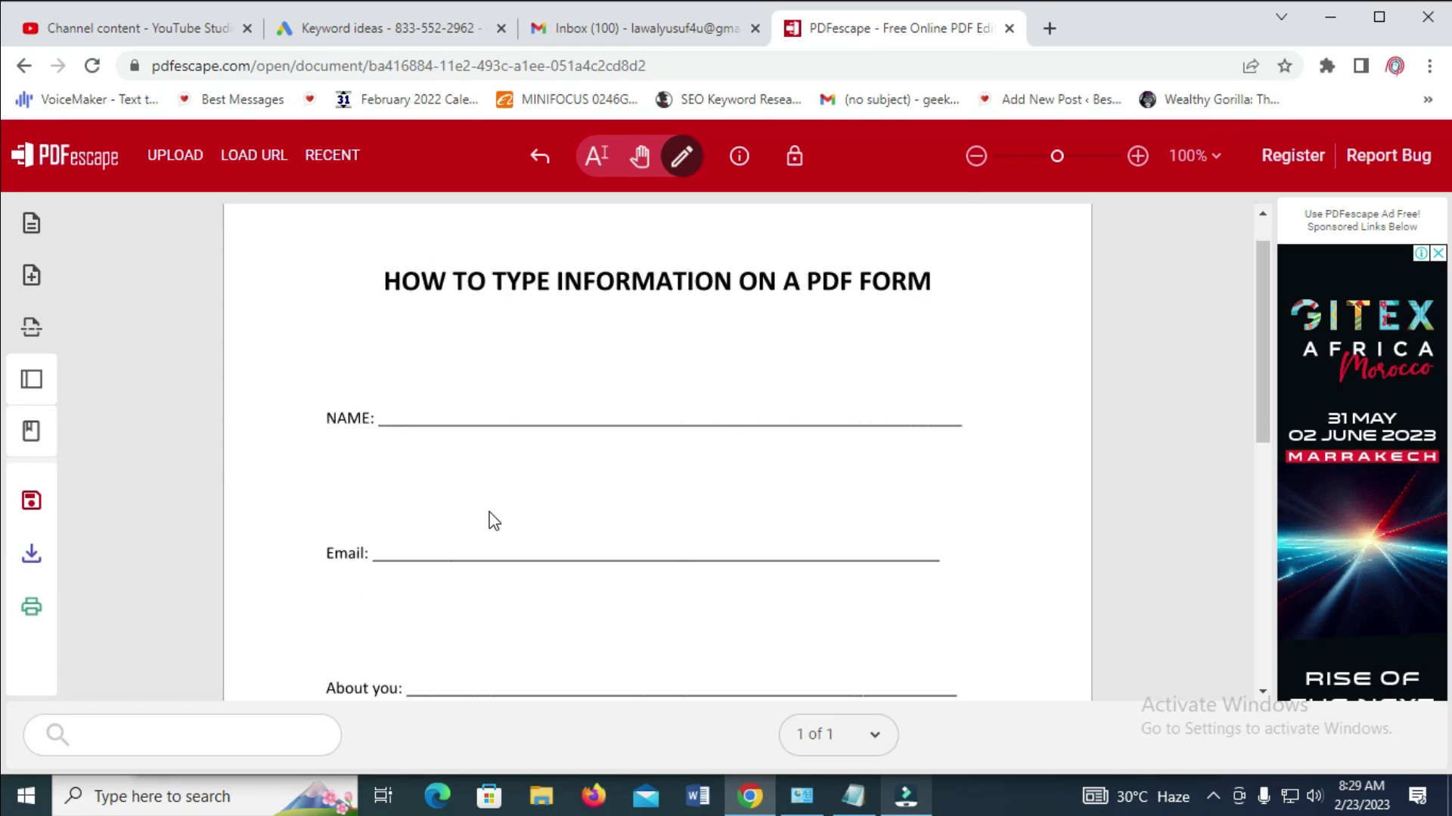
pyautogui.scroll(-2, 491, 520)
pyautogui.scroll(5, 499, 510)
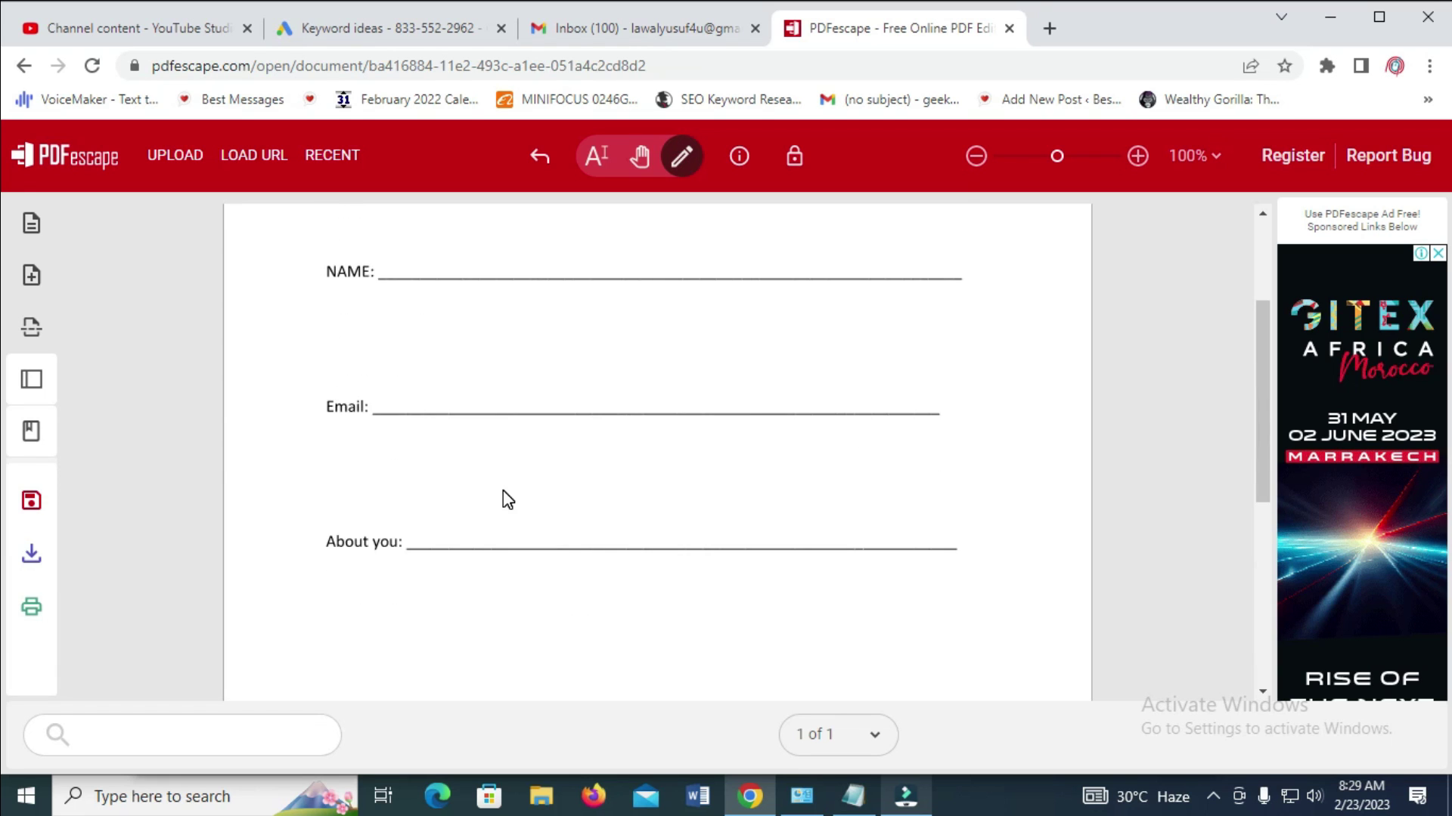
pyautogui.scroll(1, 502, 490)
pyautogui.click(681, 158)
pyautogui.click(681, 159)
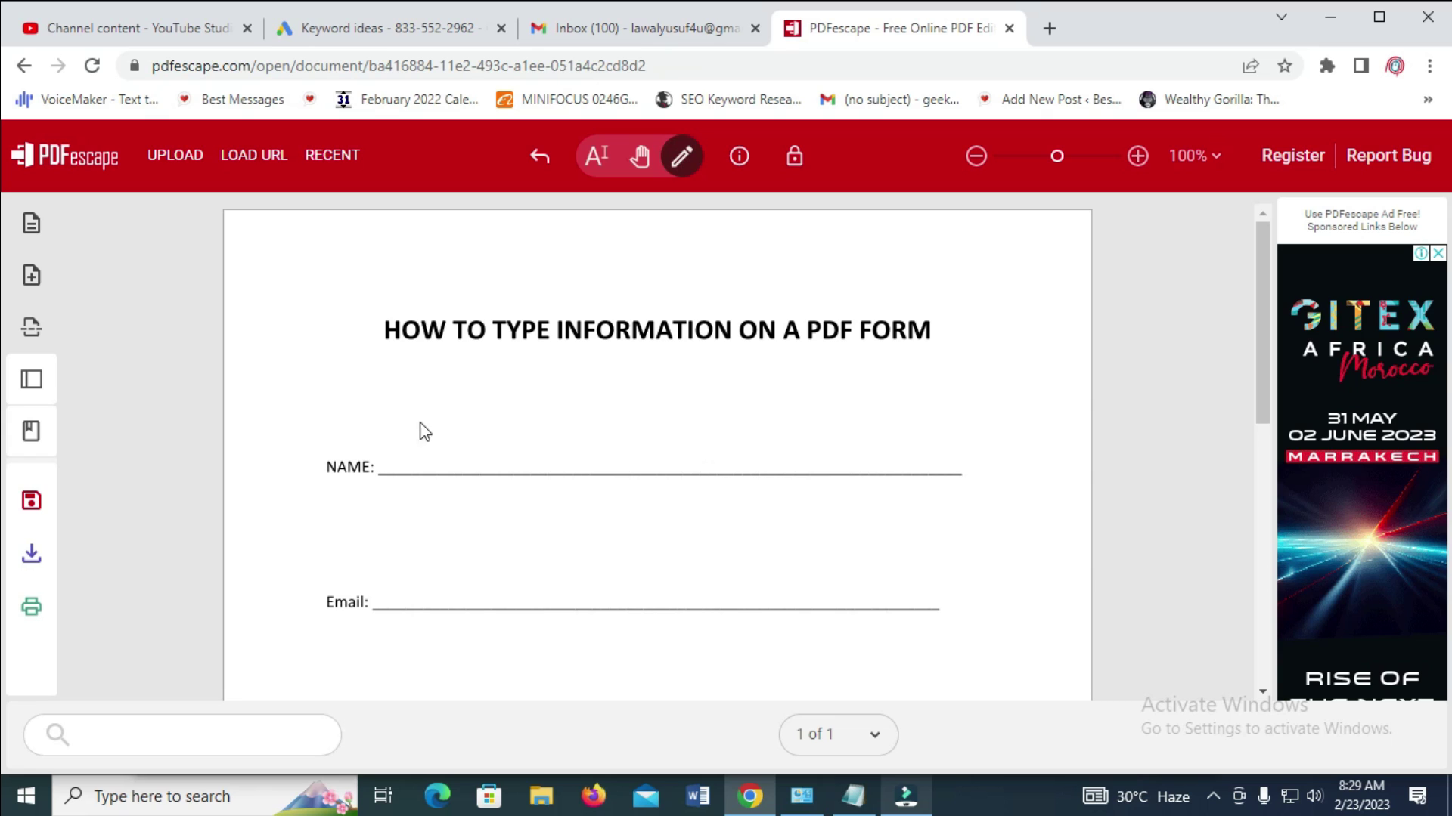
# Type 'YBAL tech Youtube Channel' on the NAME line and select it
pyautogui.click(391, 442)
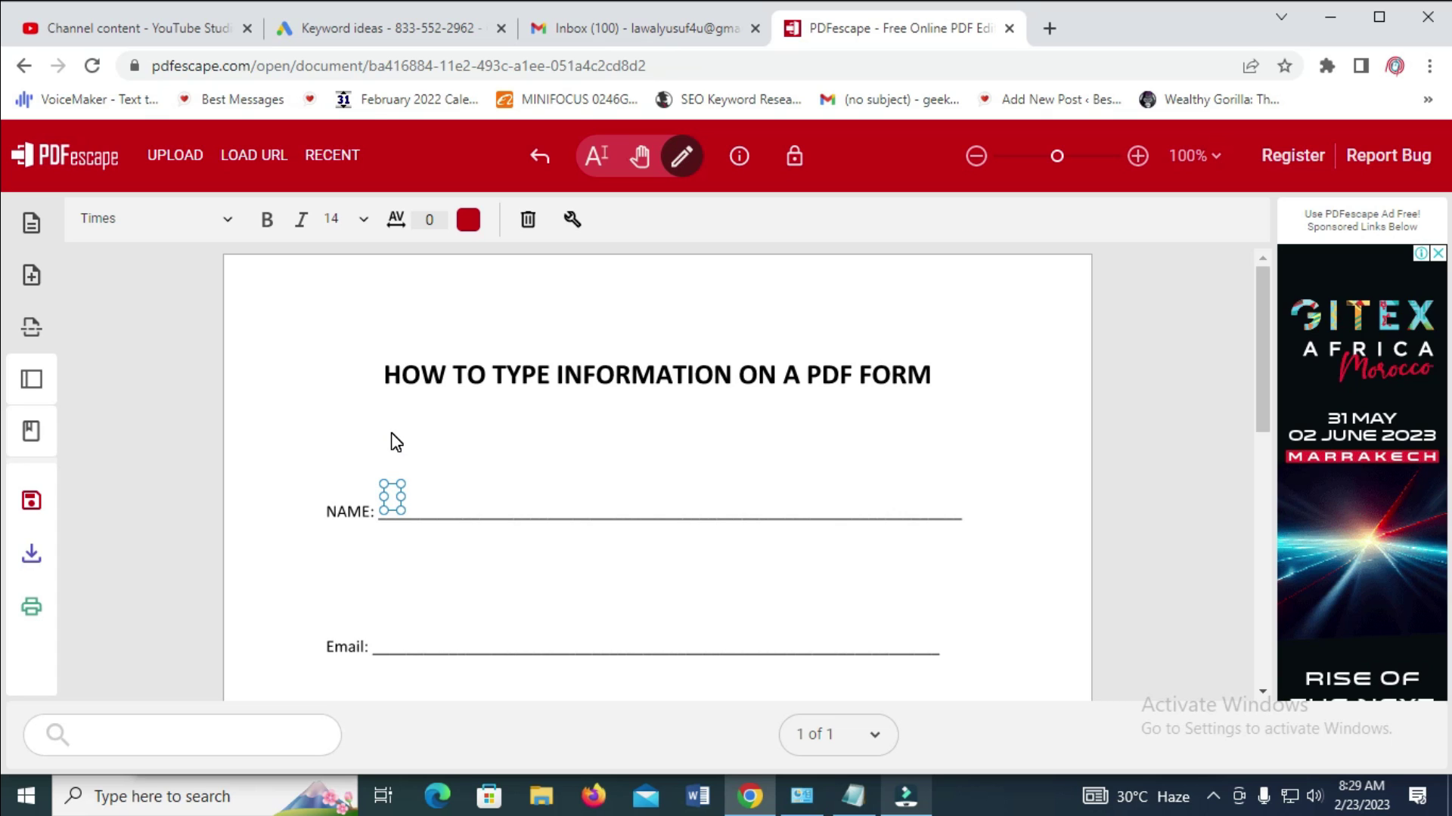
pyautogui.write('YBAL')
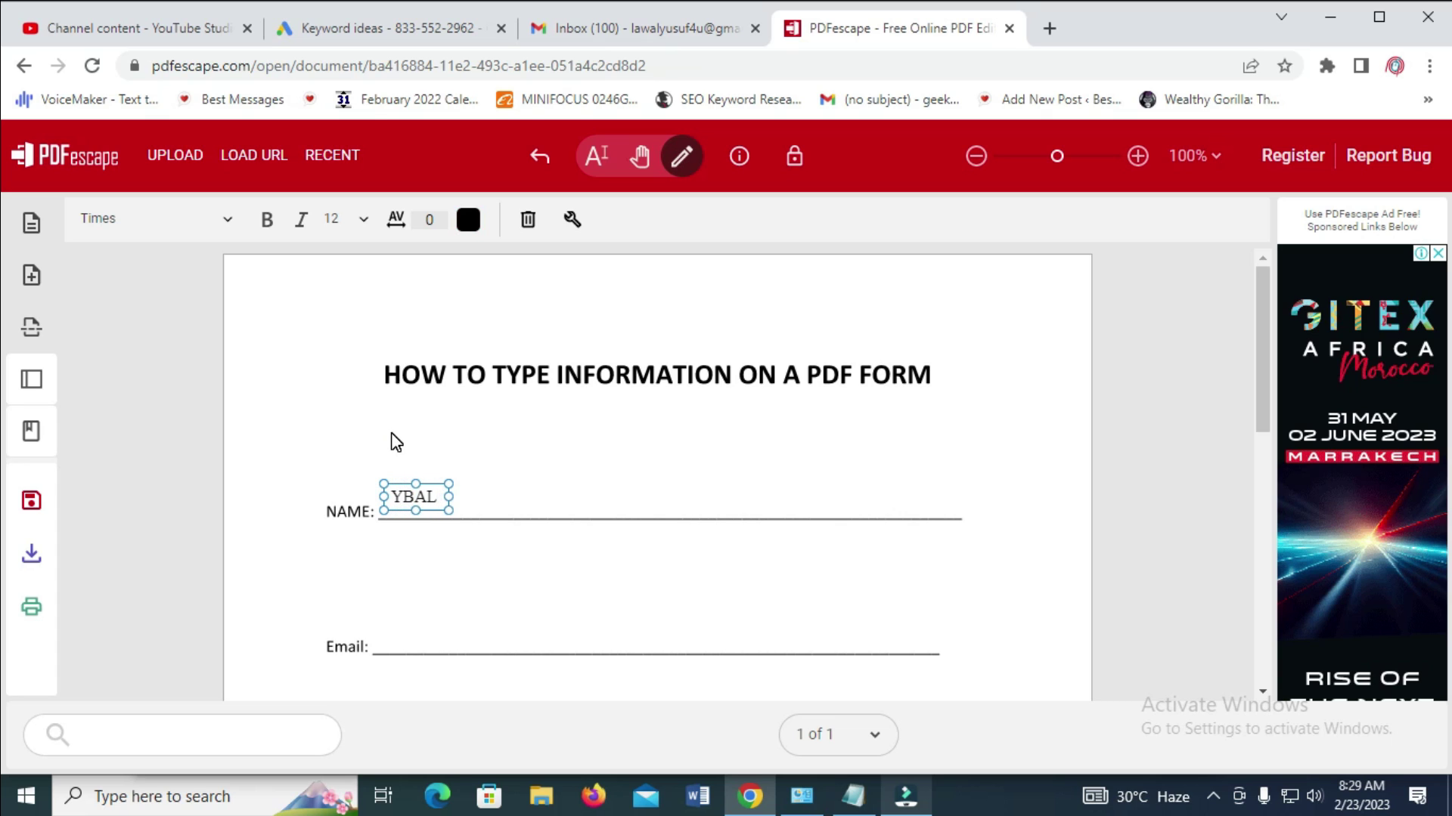
pyautogui.write(' tech Yo')
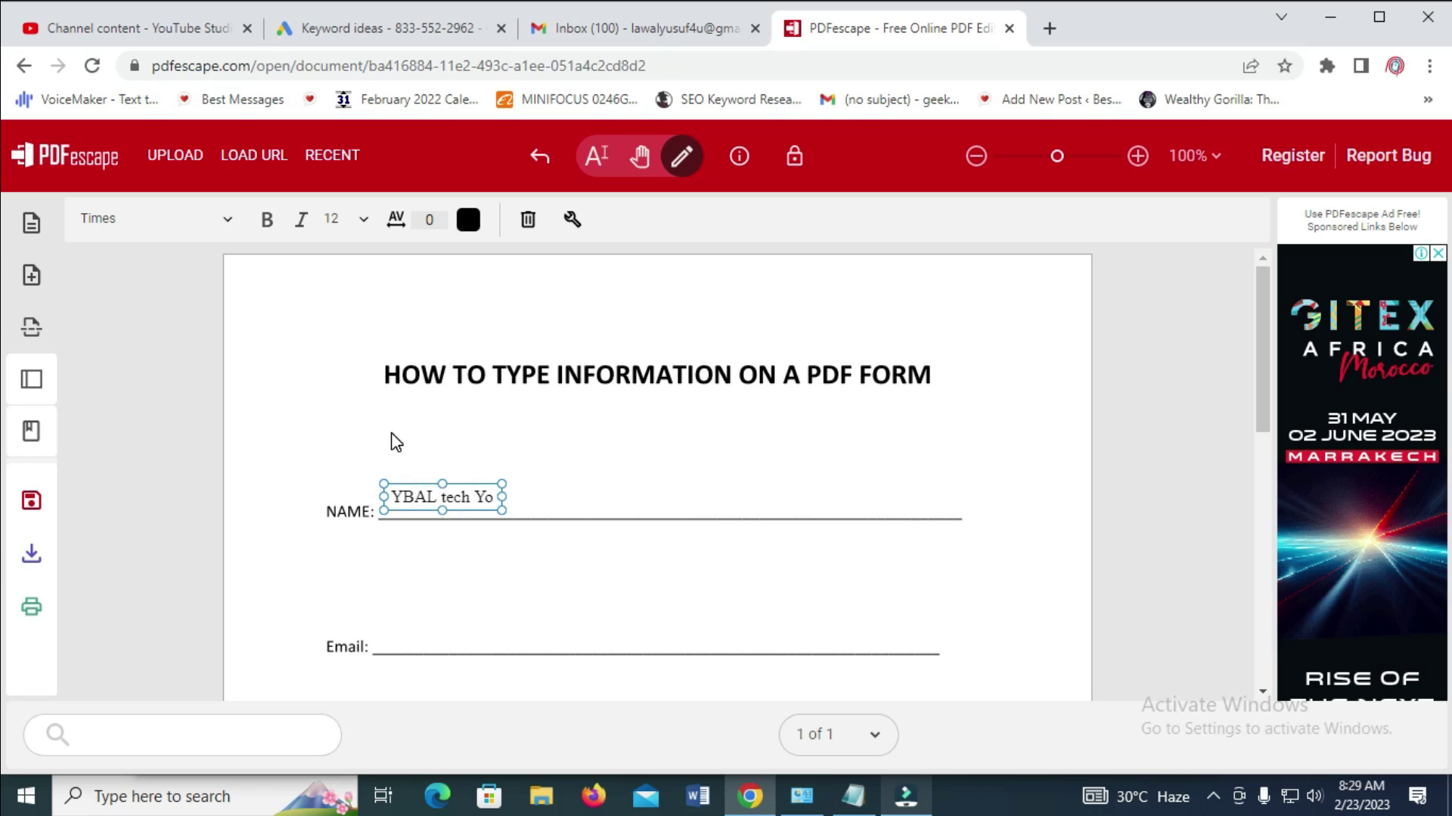
pyautogui.write('utube Channel')
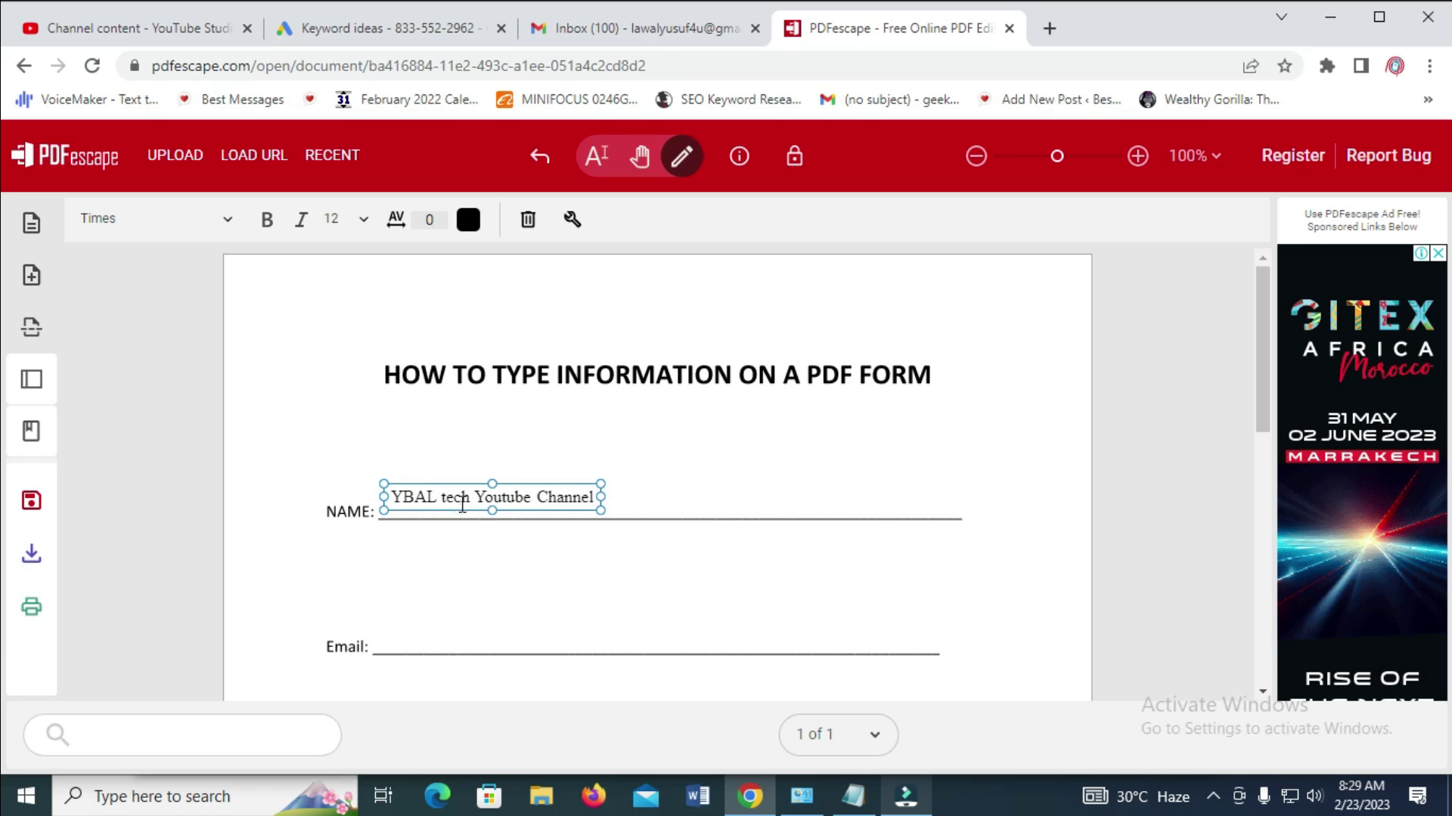
pyautogui.doubleClick(457, 500)
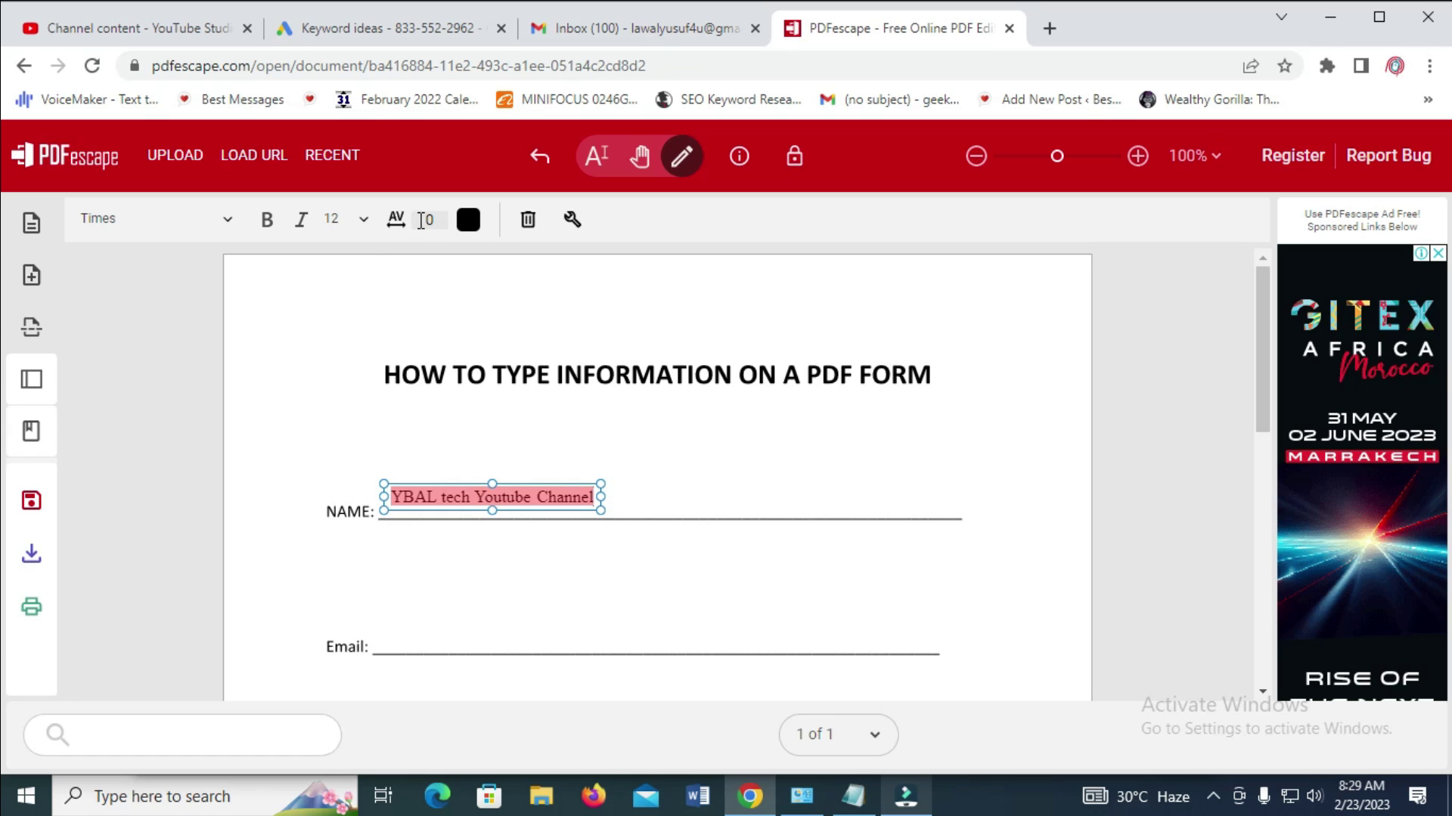
# Enlarge the NAME text, make it bold and colour it pinkish red
pyautogui.click(358, 220)
pyautogui.click(323, 374)
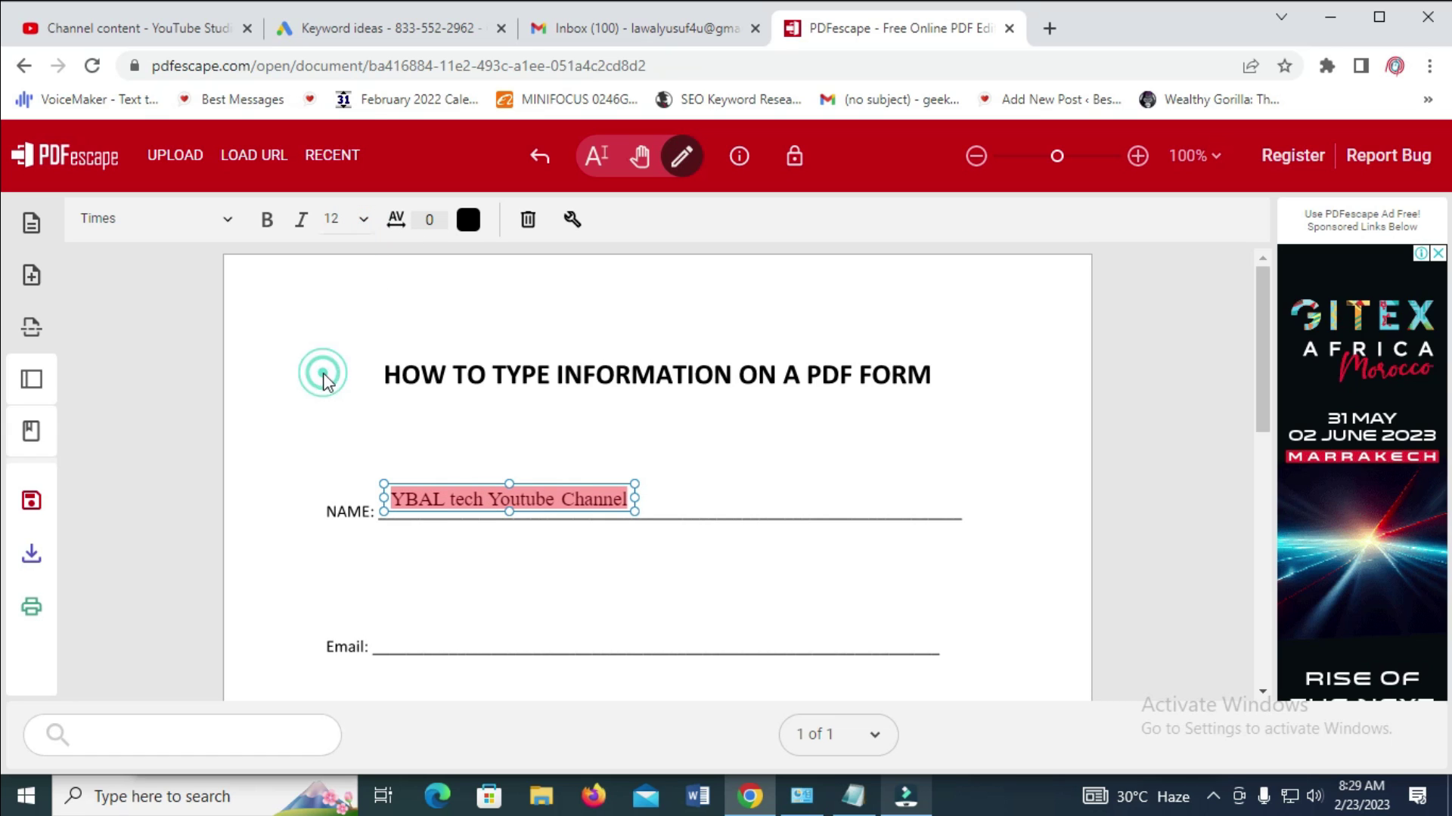
pyautogui.click(362, 220)
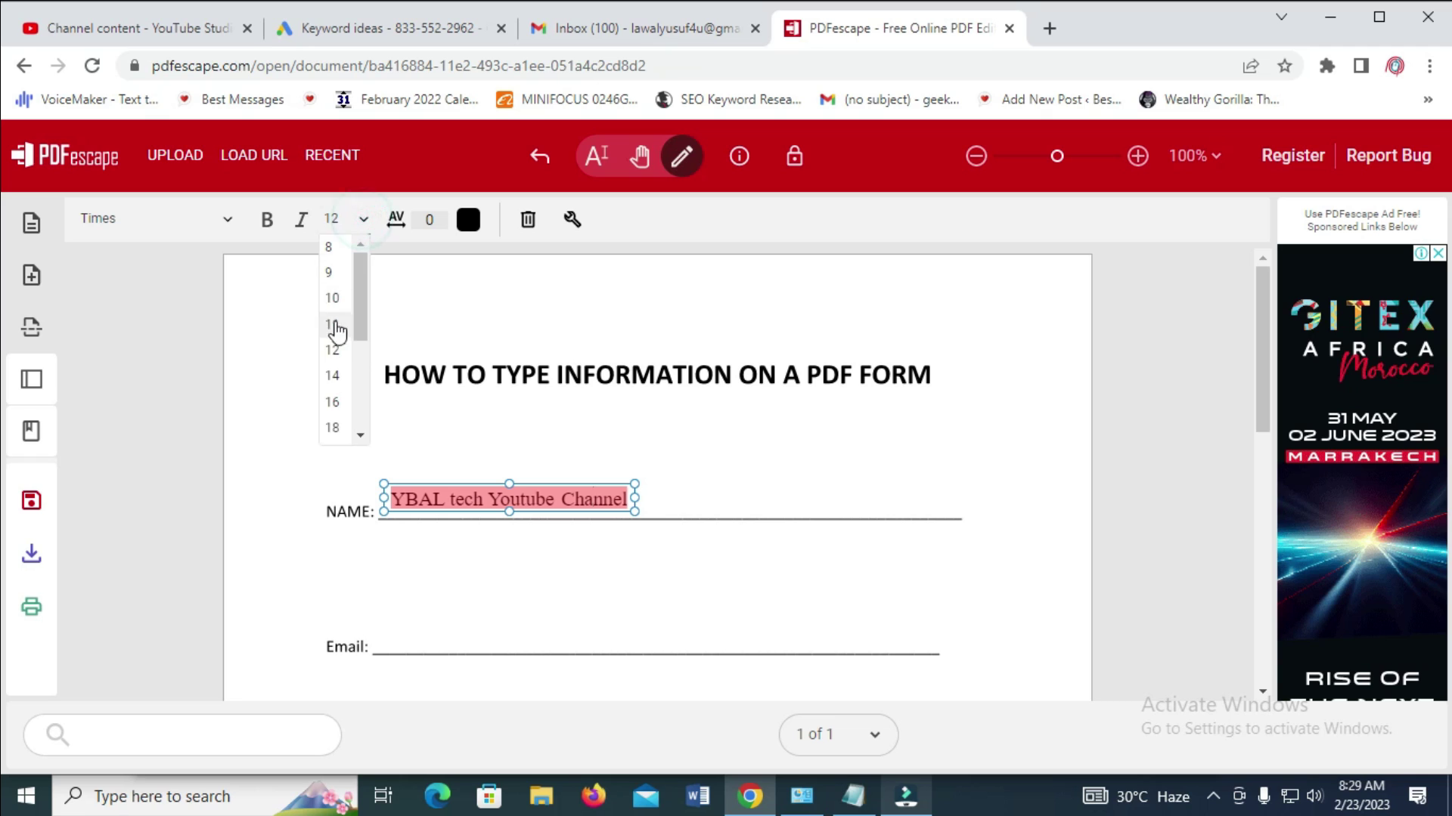
pyautogui.click(339, 376)
pyautogui.click(266, 219)
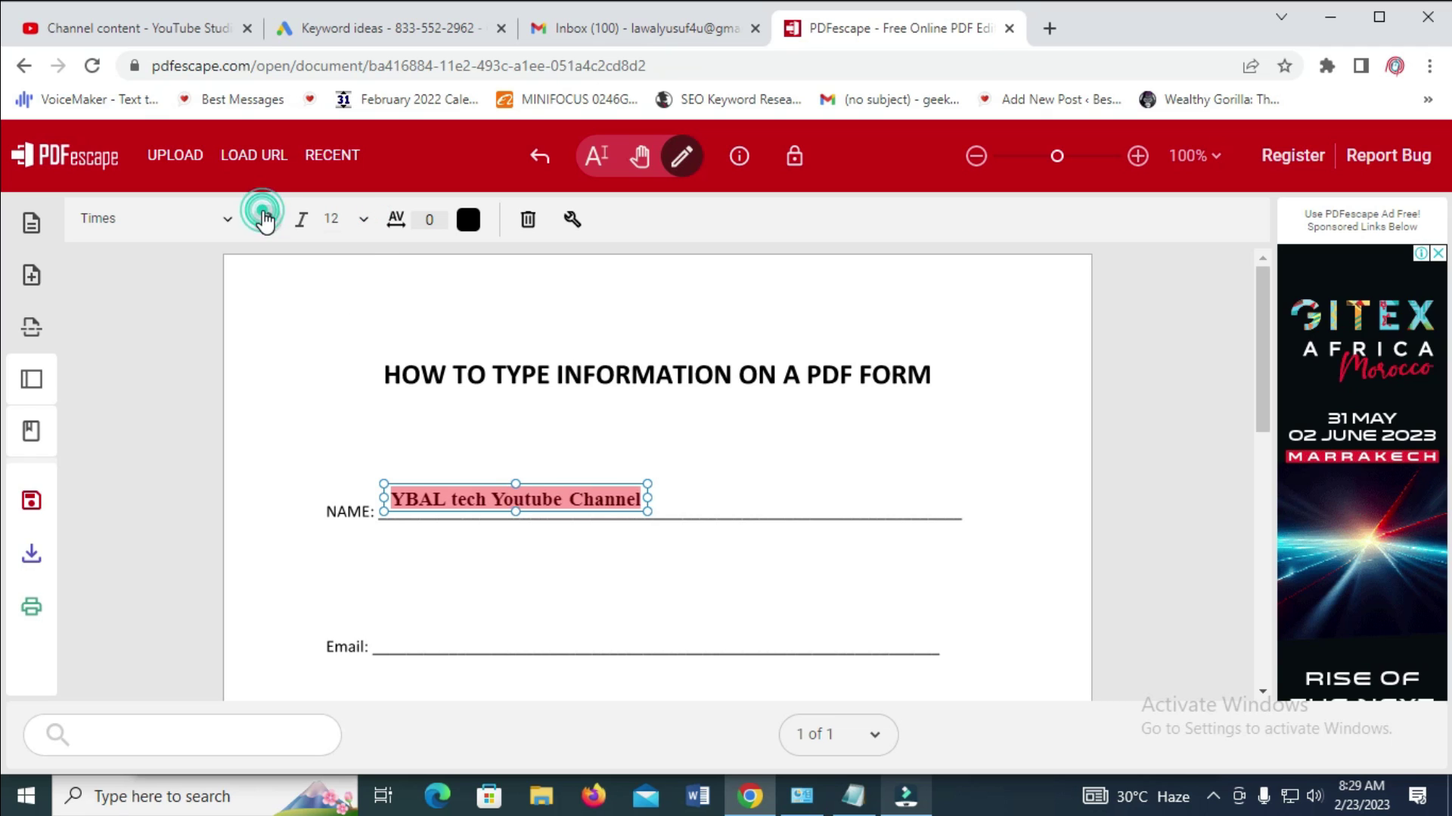
pyautogui.click(468, 219)
pyautogui.click(590, 342)
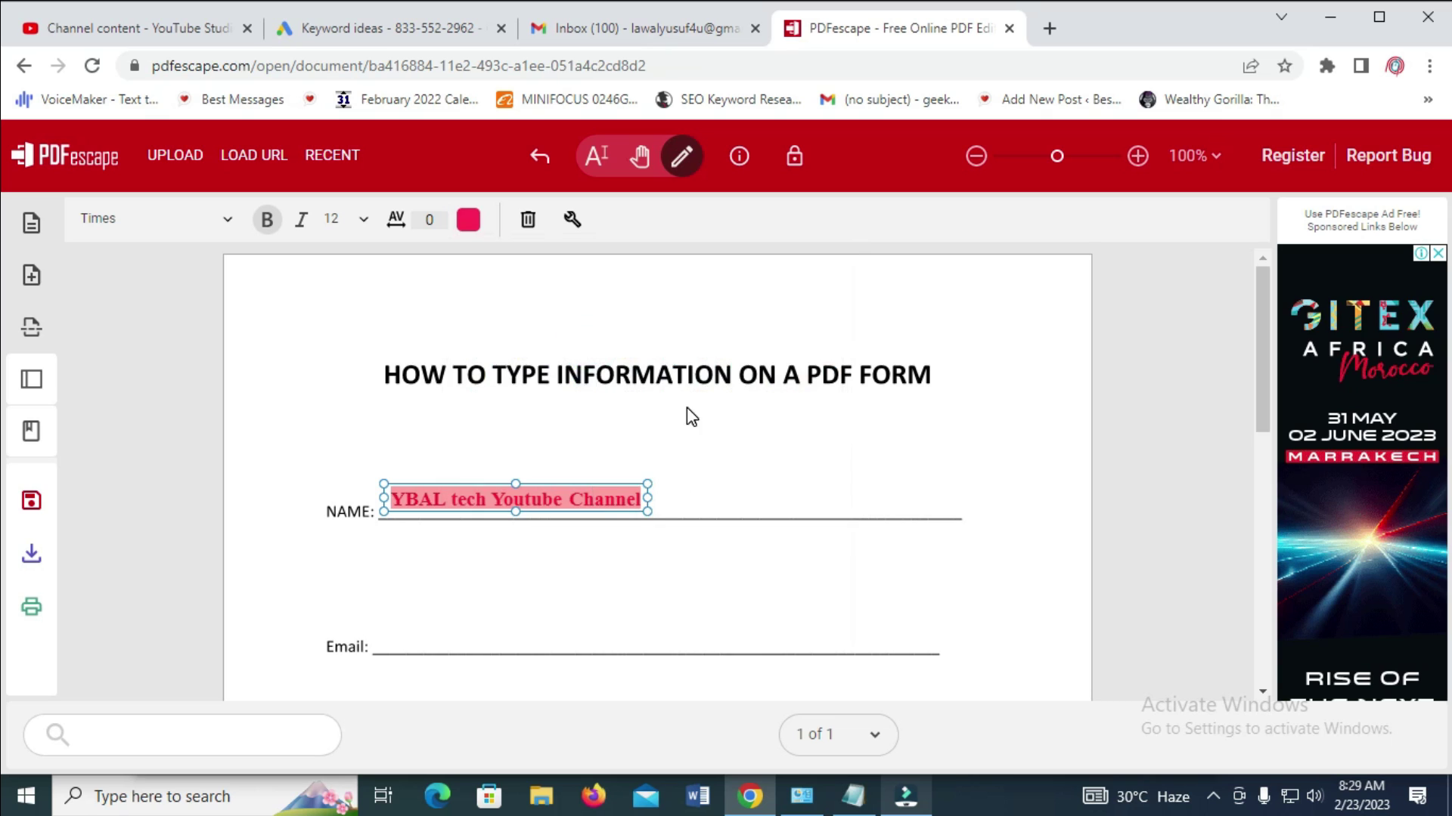
pyautogui.click(697, 422)
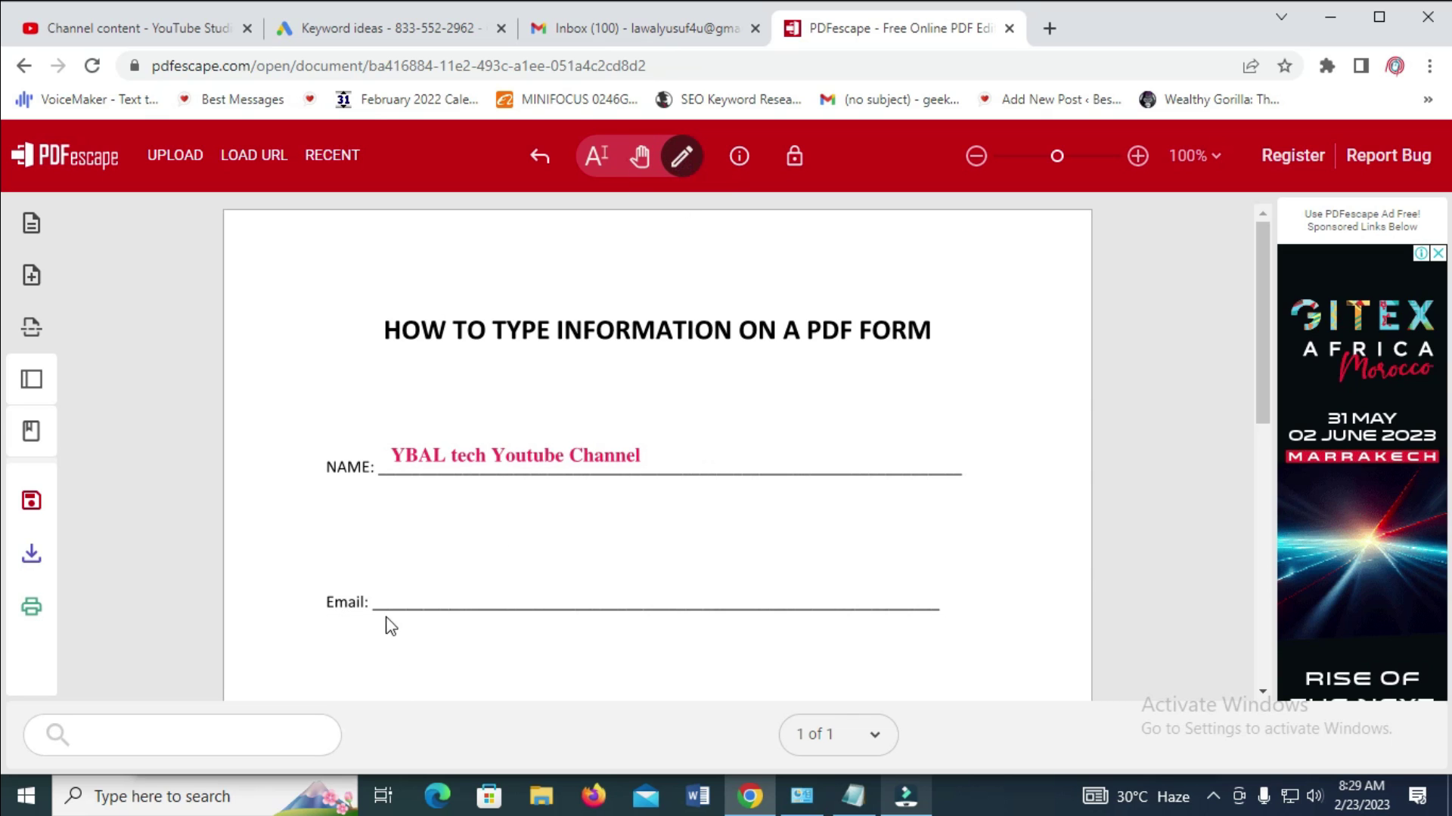
# Type the contact's e-mail address on the Email line in plain black text
pyautogui.click(398, 593)
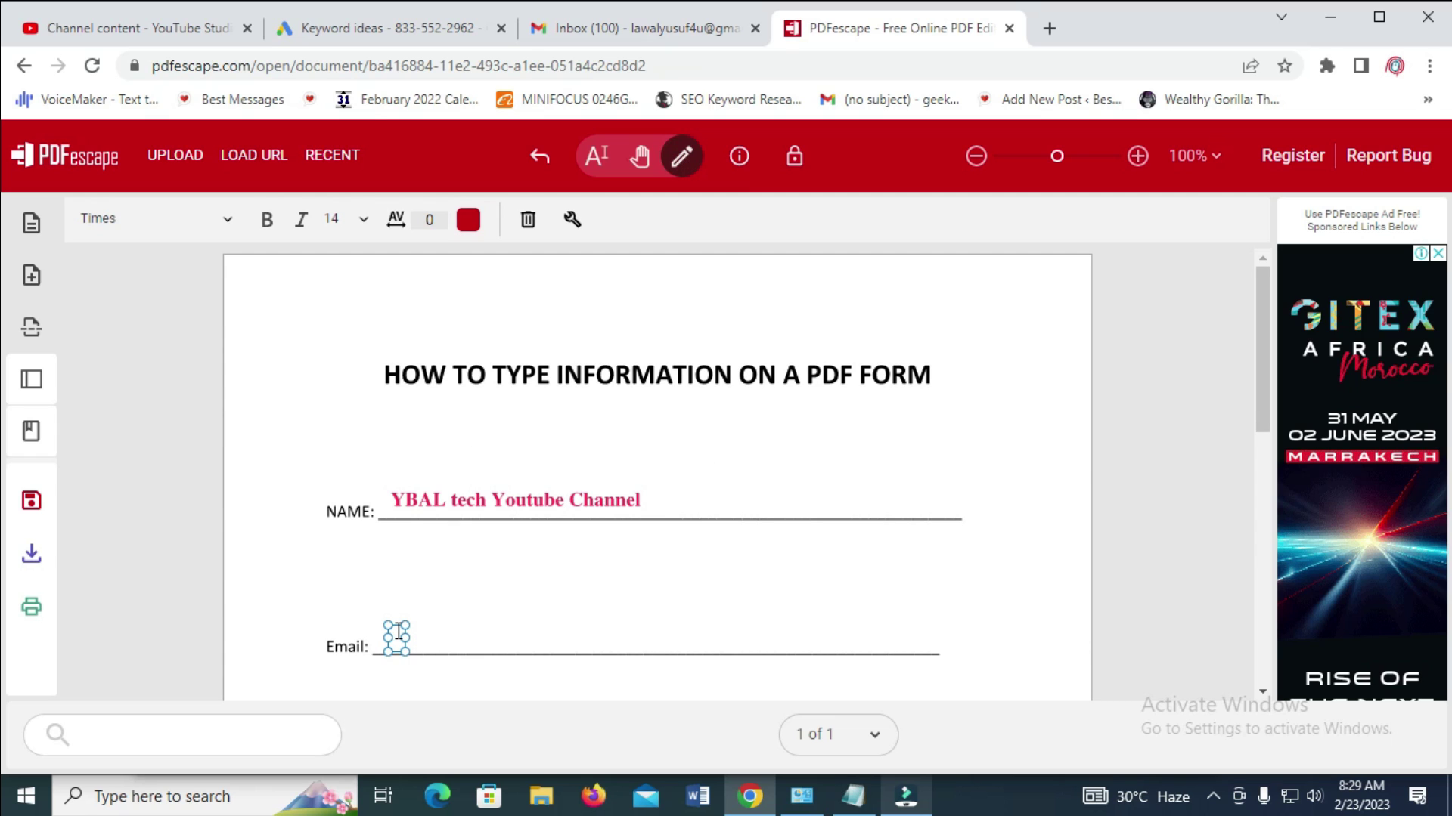
pyautogui.scroll(-1, 580, 573)
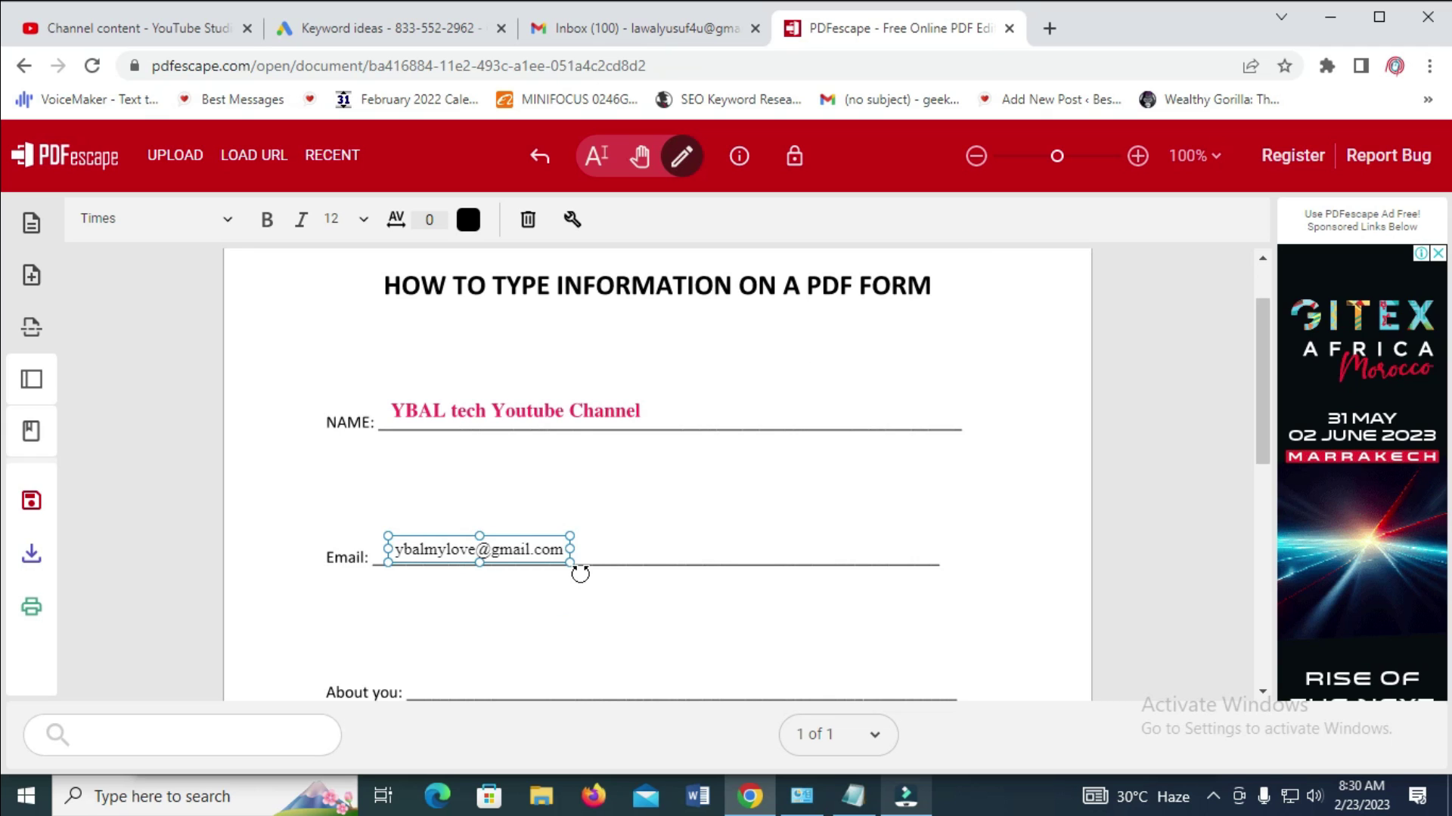
pyautogui.scroll(-1, 580, 574)
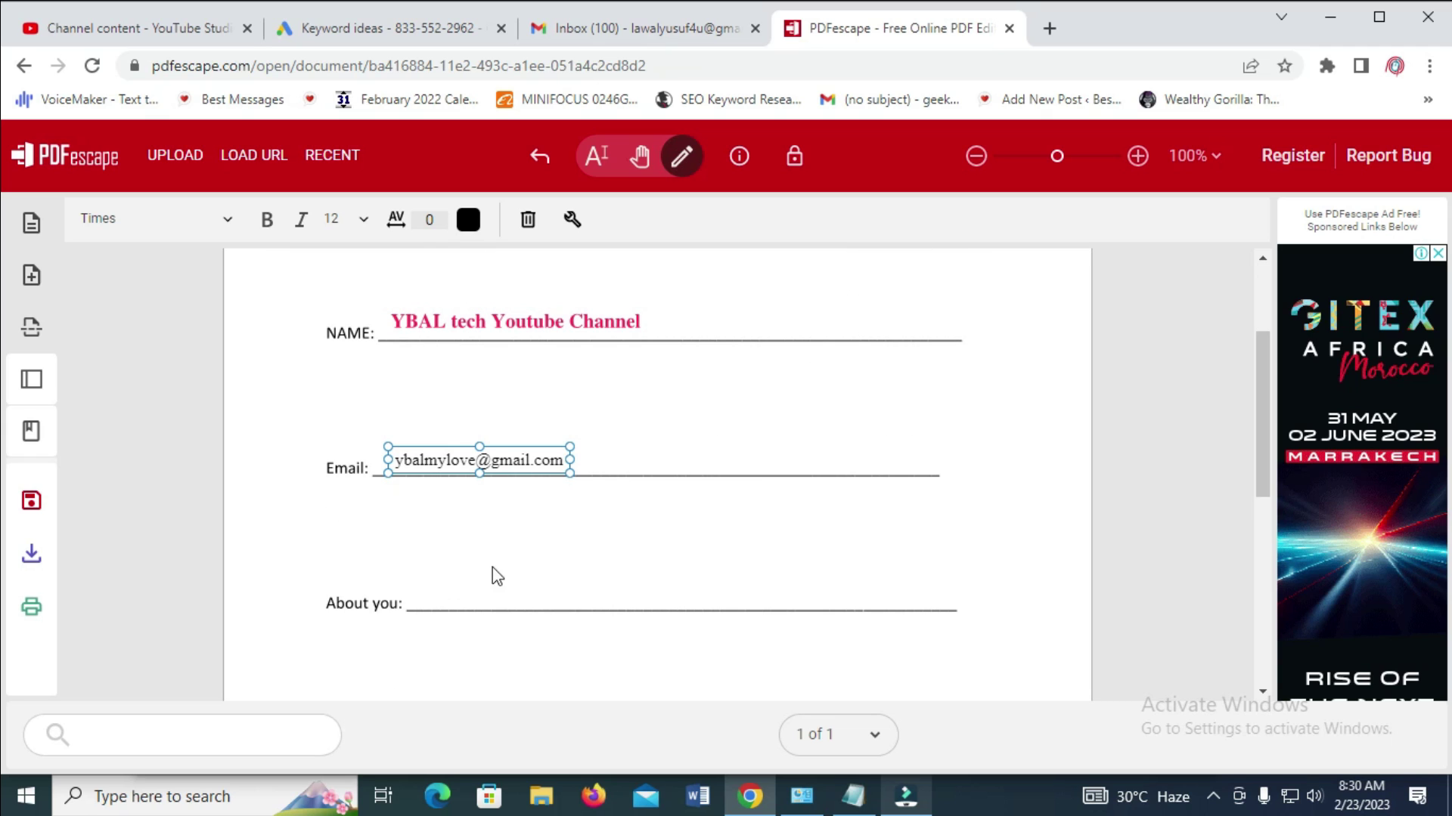
pyautogui.click(440, 588)
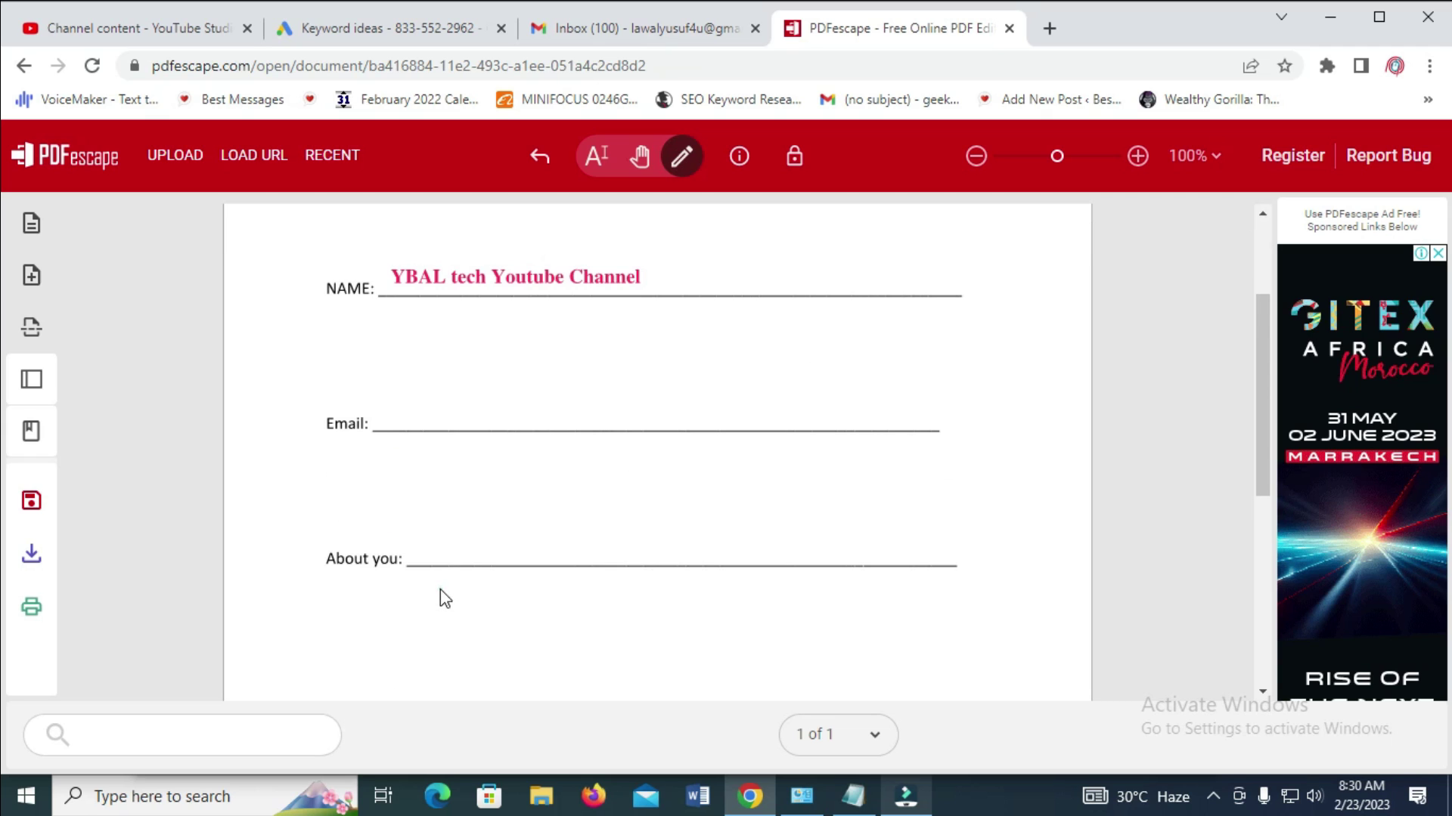
# Type 'I'm a tech person' on the About you line in size 12 black, then deselect
pyautogui.click(423, 547)
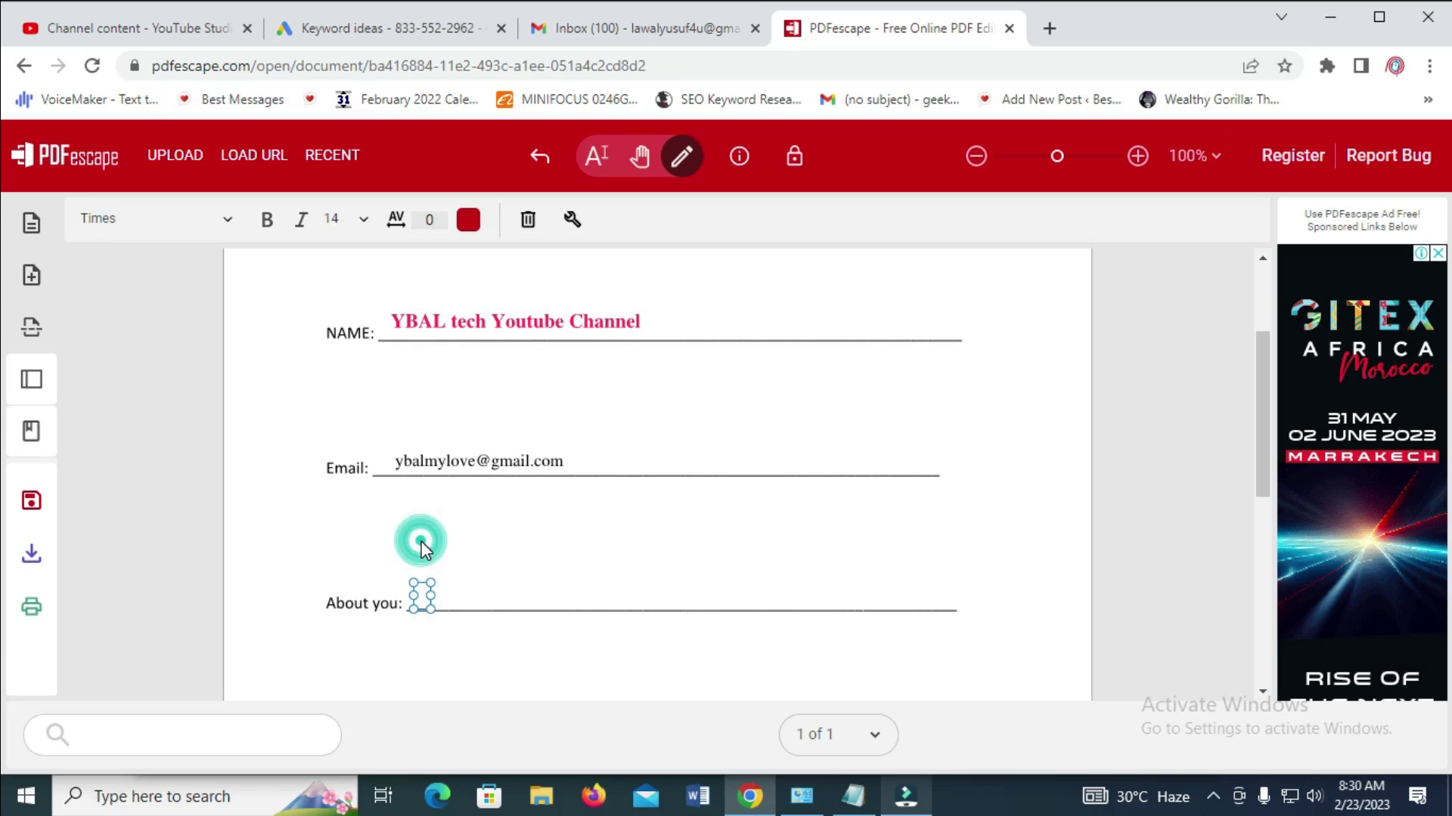
pyautogui.click(423, 597)
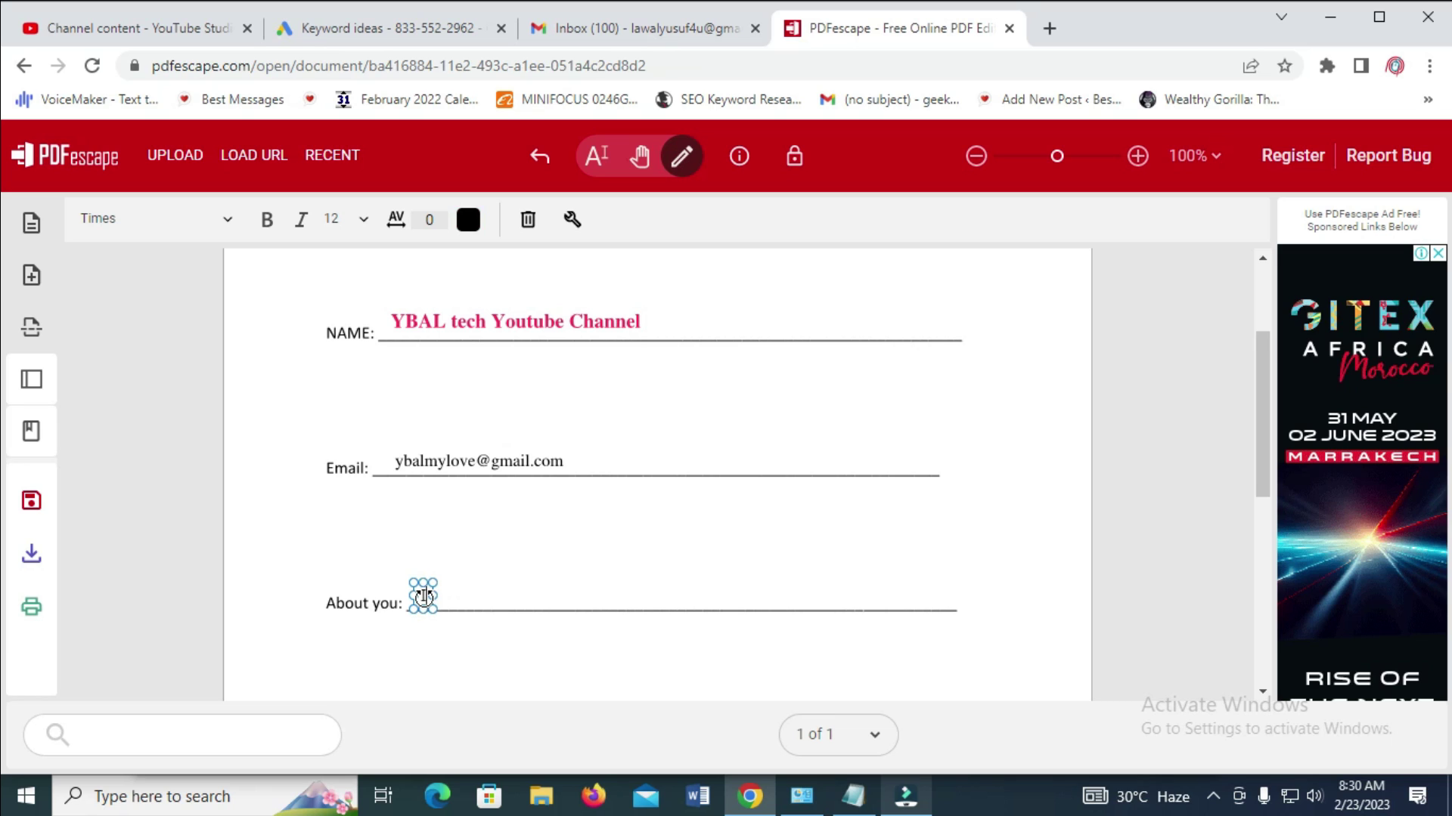
pyautogui.write("I'm a tech person")
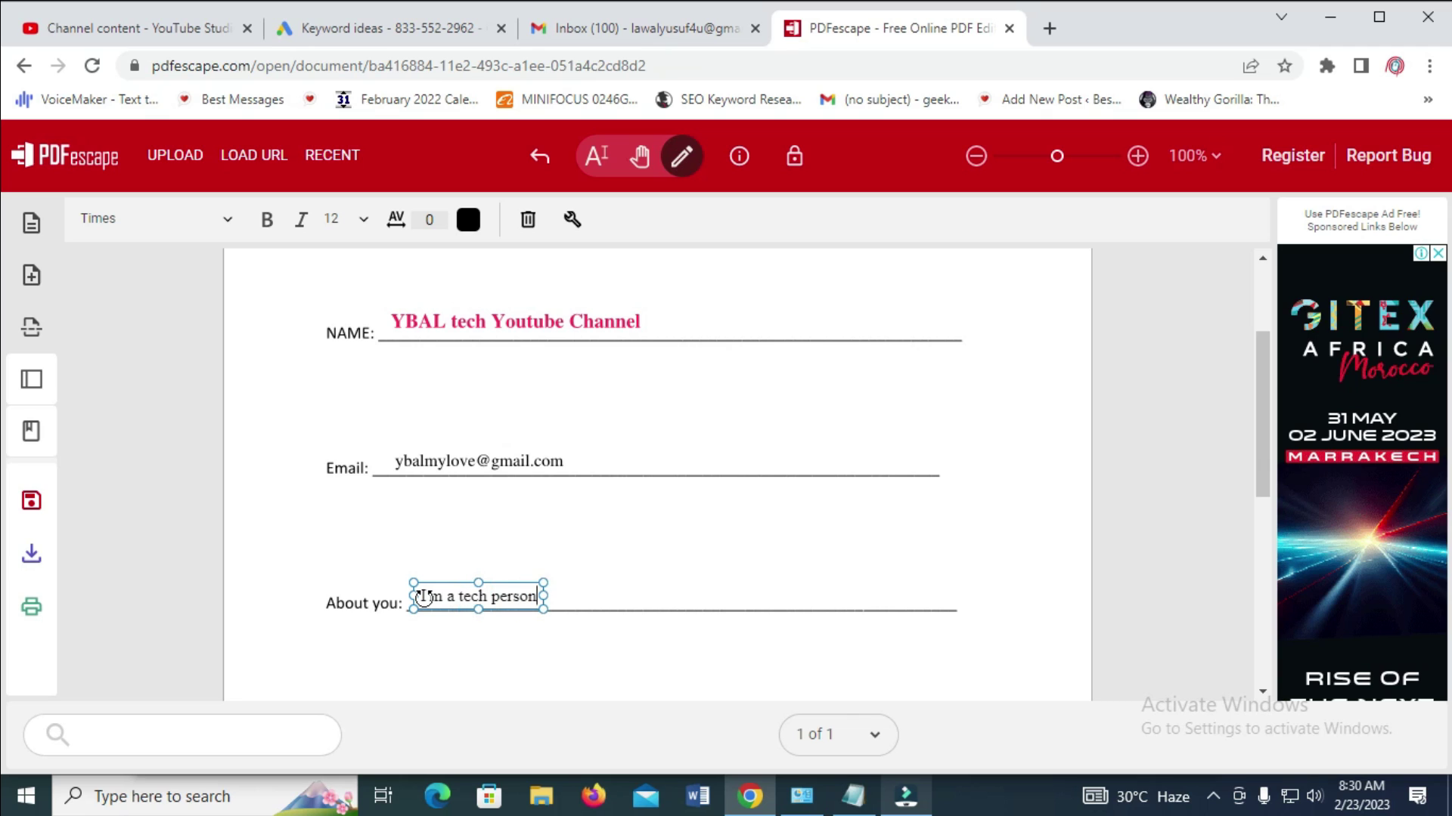
pyautogui.scroll(-4, 425, 599)
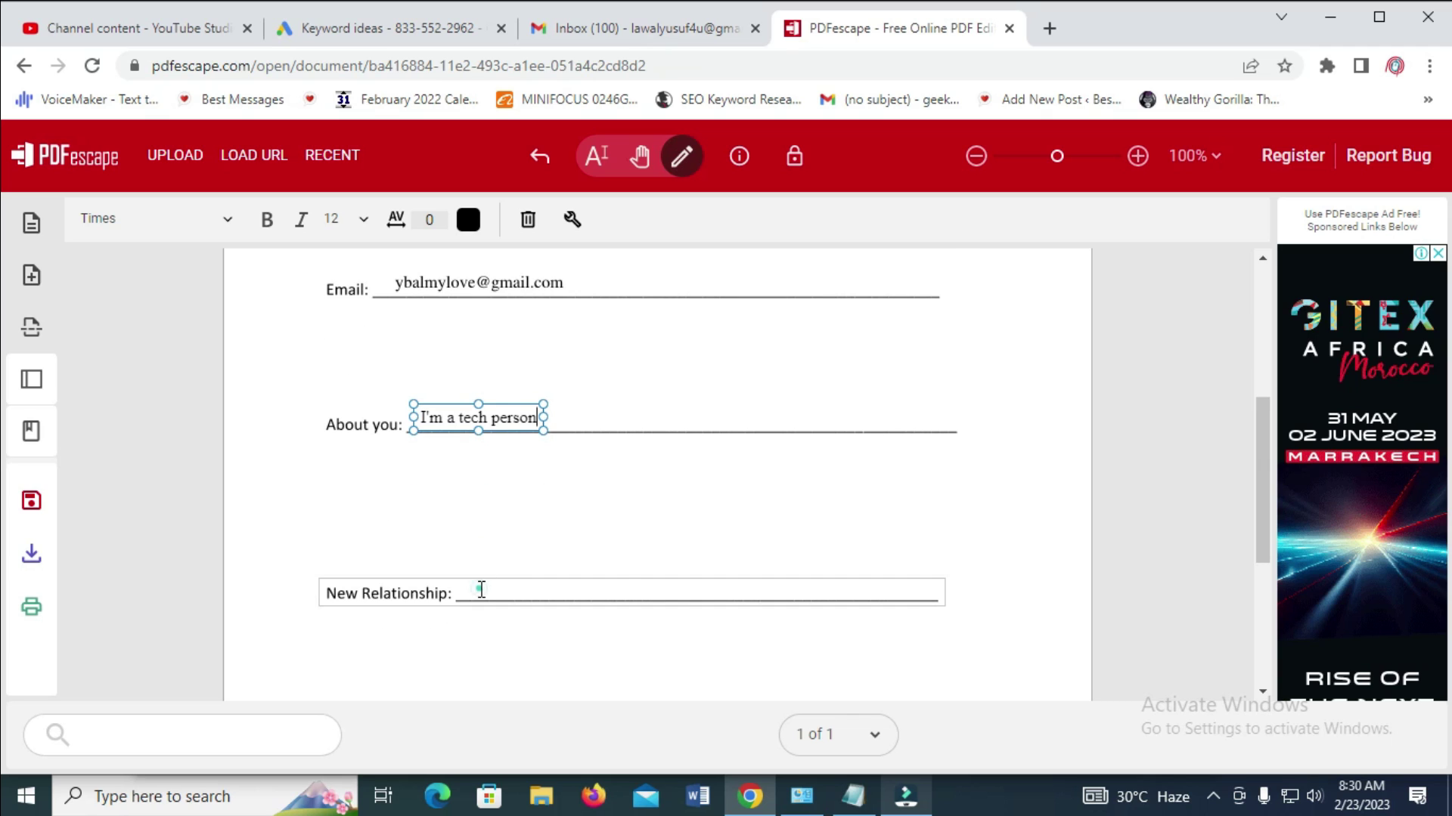
pyautogui.click(480, 590)
pyautogui.click(520, 546)
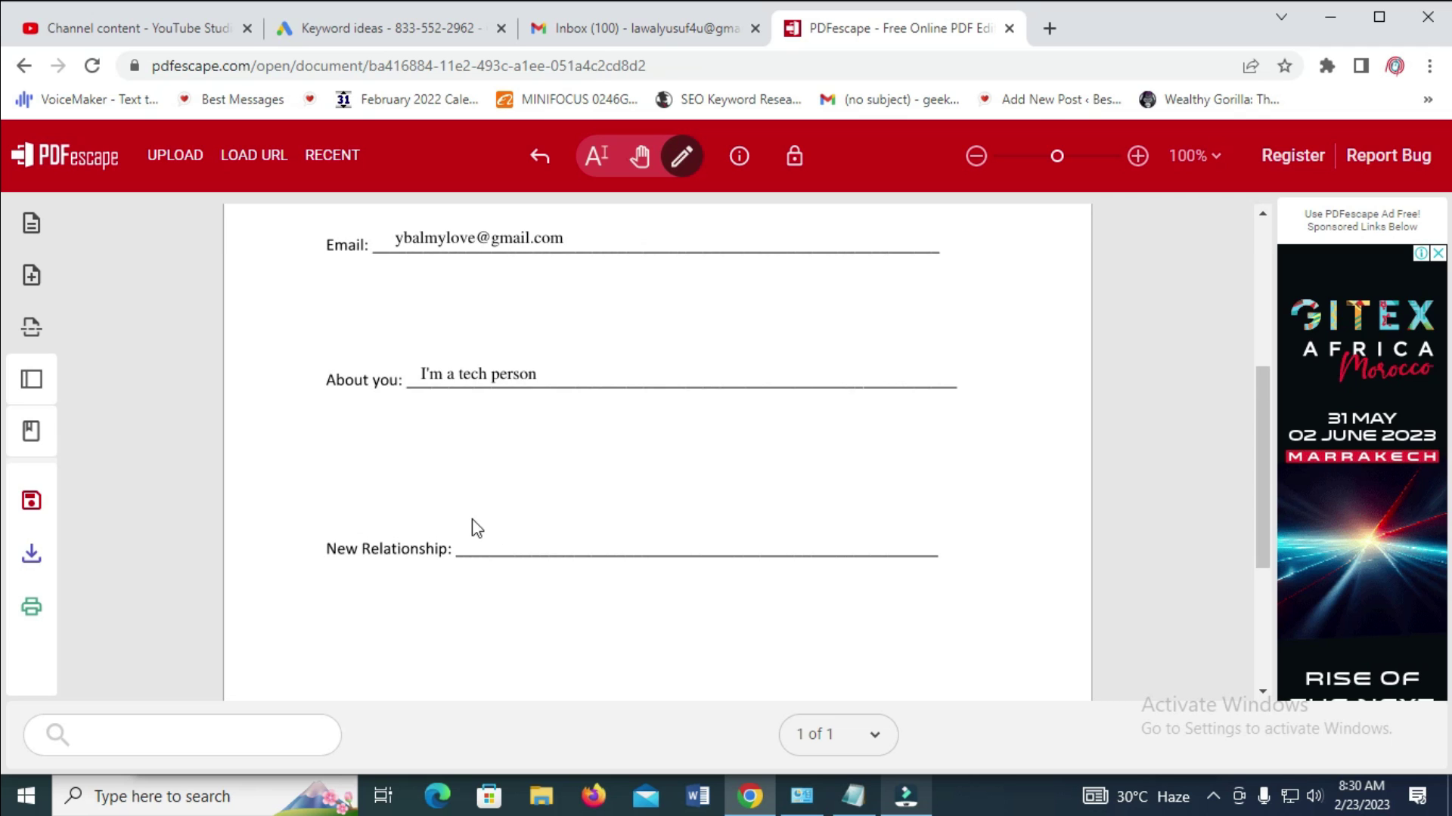
pyautogui.scroll(5, 648, 476)
pyautogui.scroll(-4, 752, 440)
pyautogui.scroll(-3, 782, 432)
pyautogui.scroll(5, 794, 435)
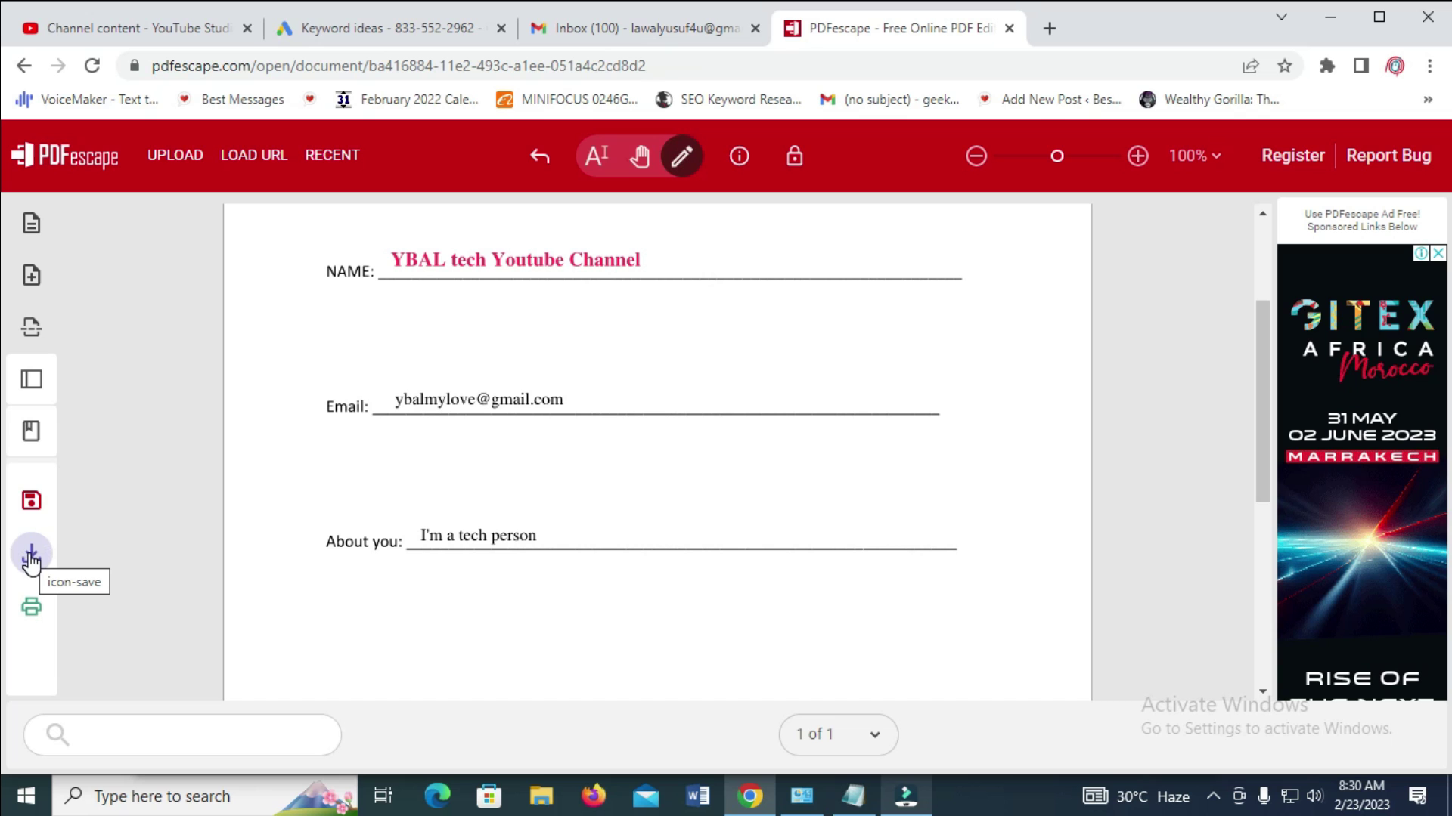
# Download the filled form as a PDF and show it in its Downloads folder
pyautogui.click(30, 557)
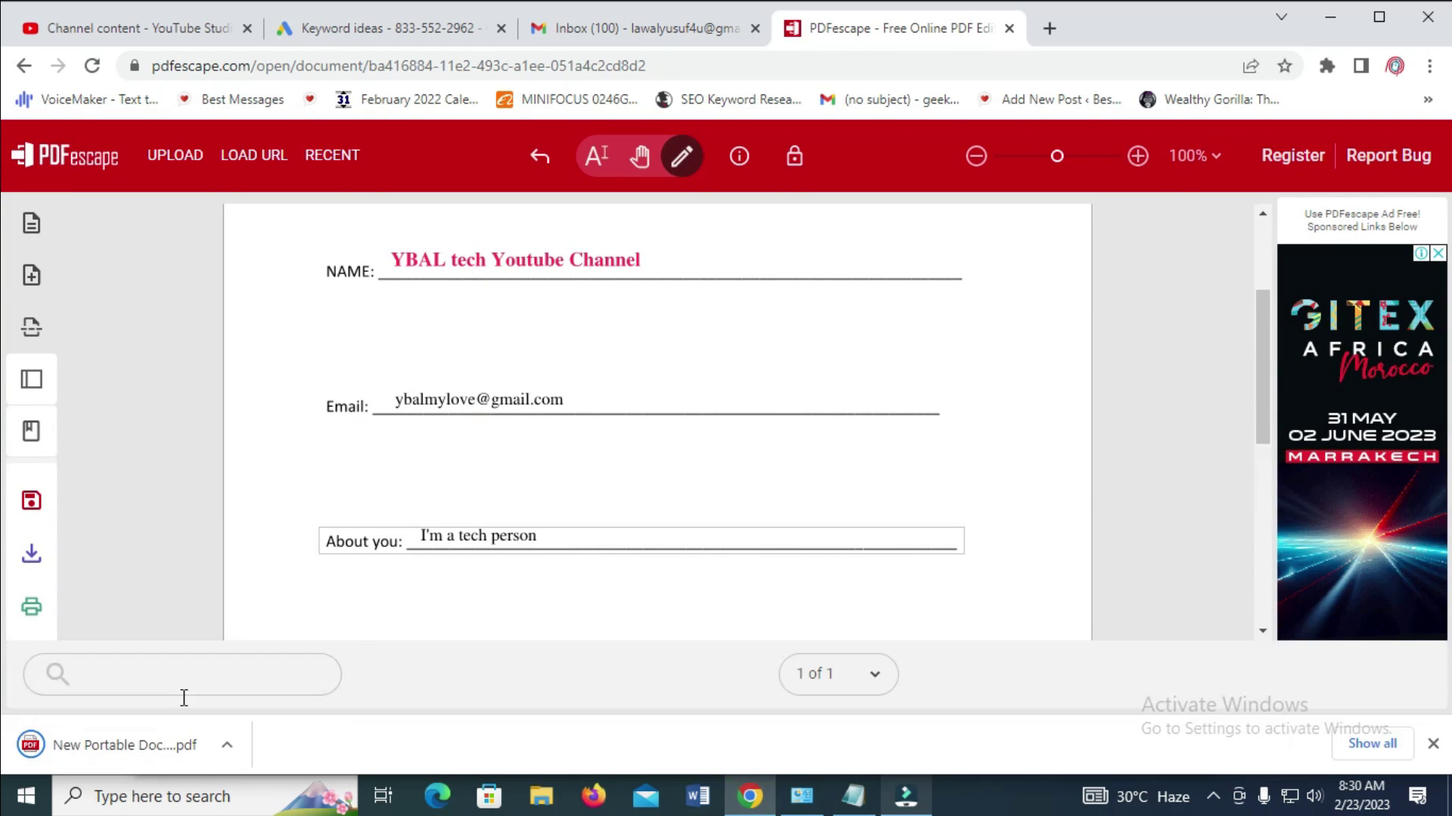
pyautogui.click(88, 768)
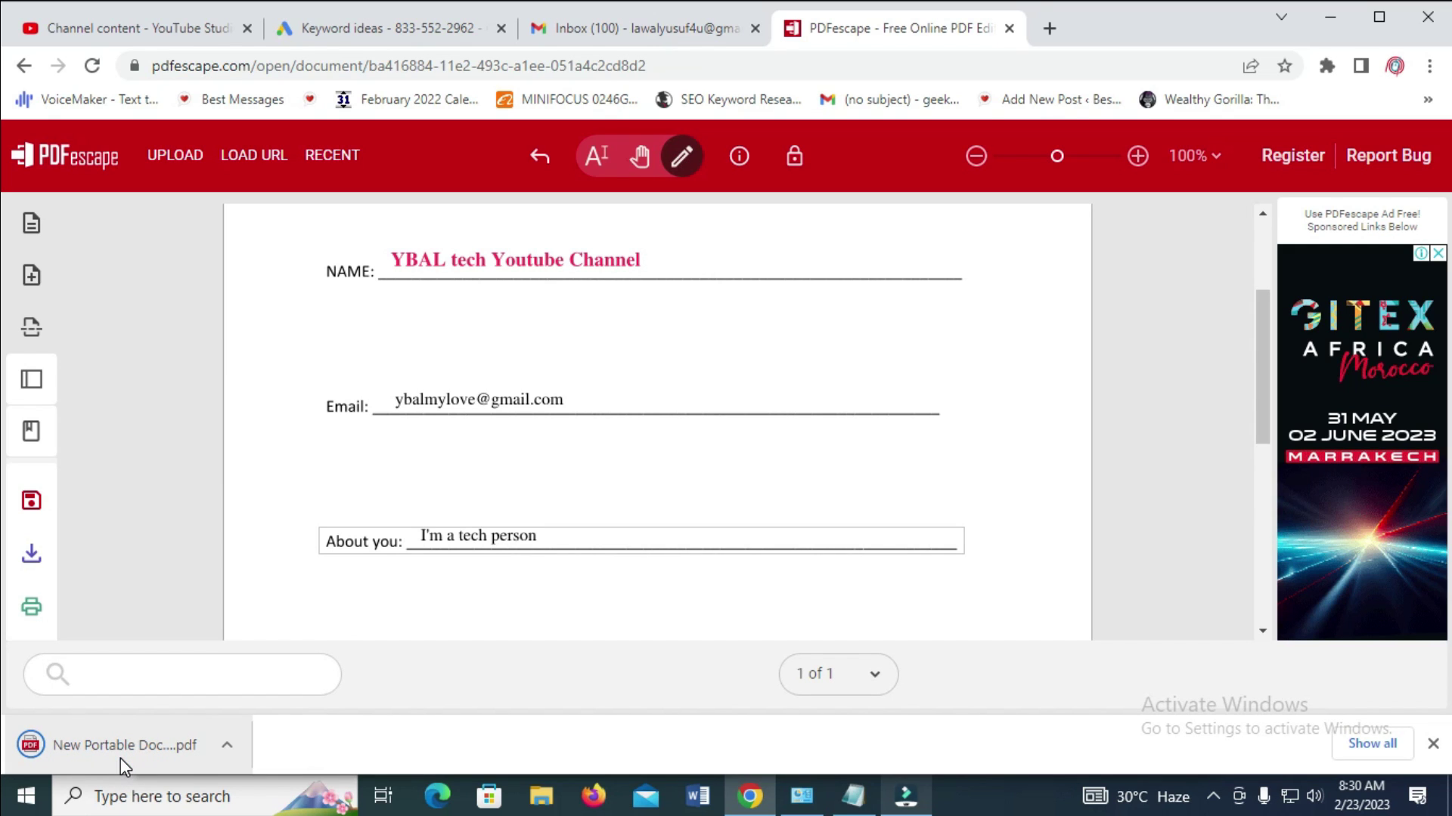
pyautogui.click(226, 754)
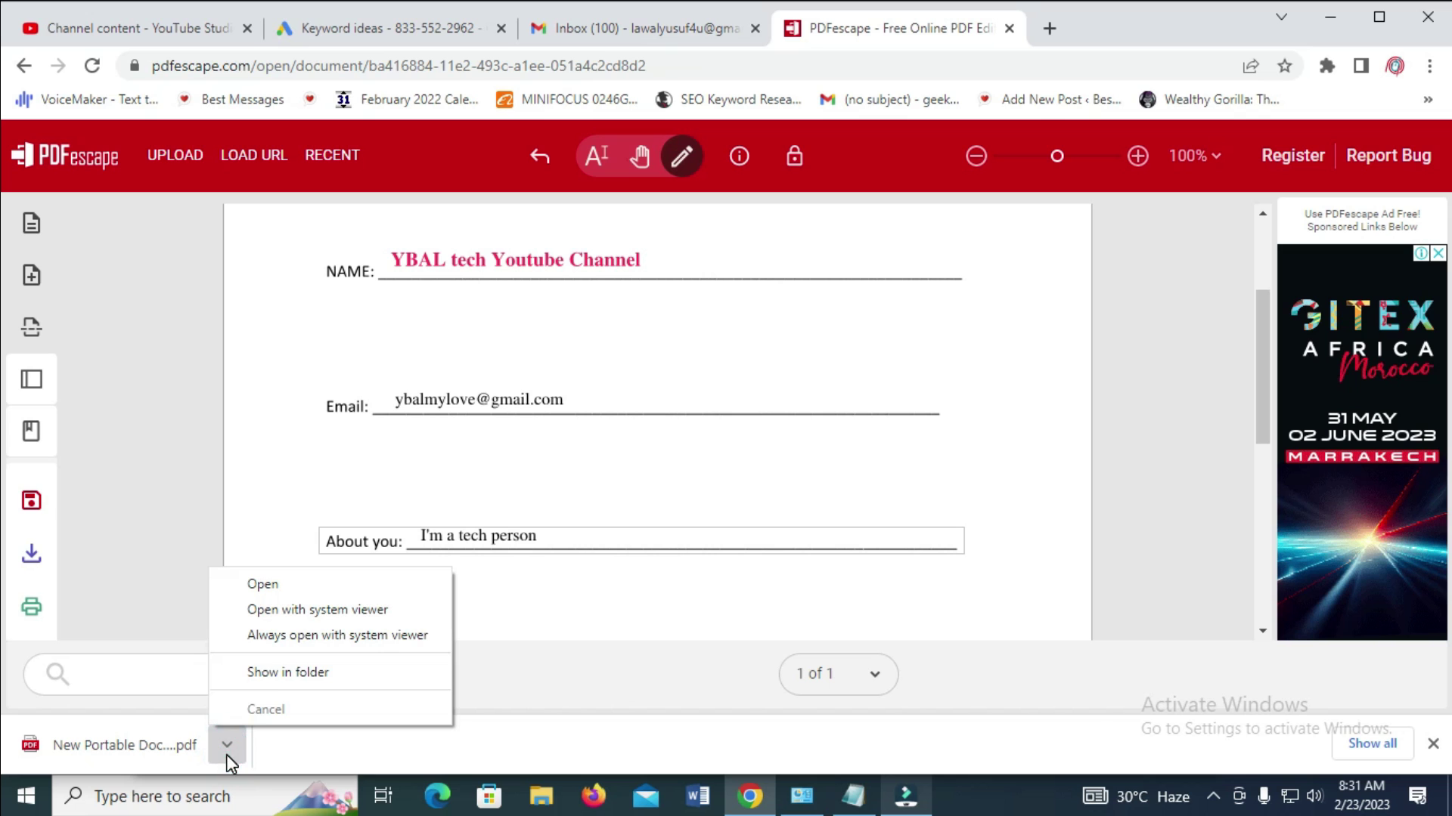
pyautogui.click(283, 674)
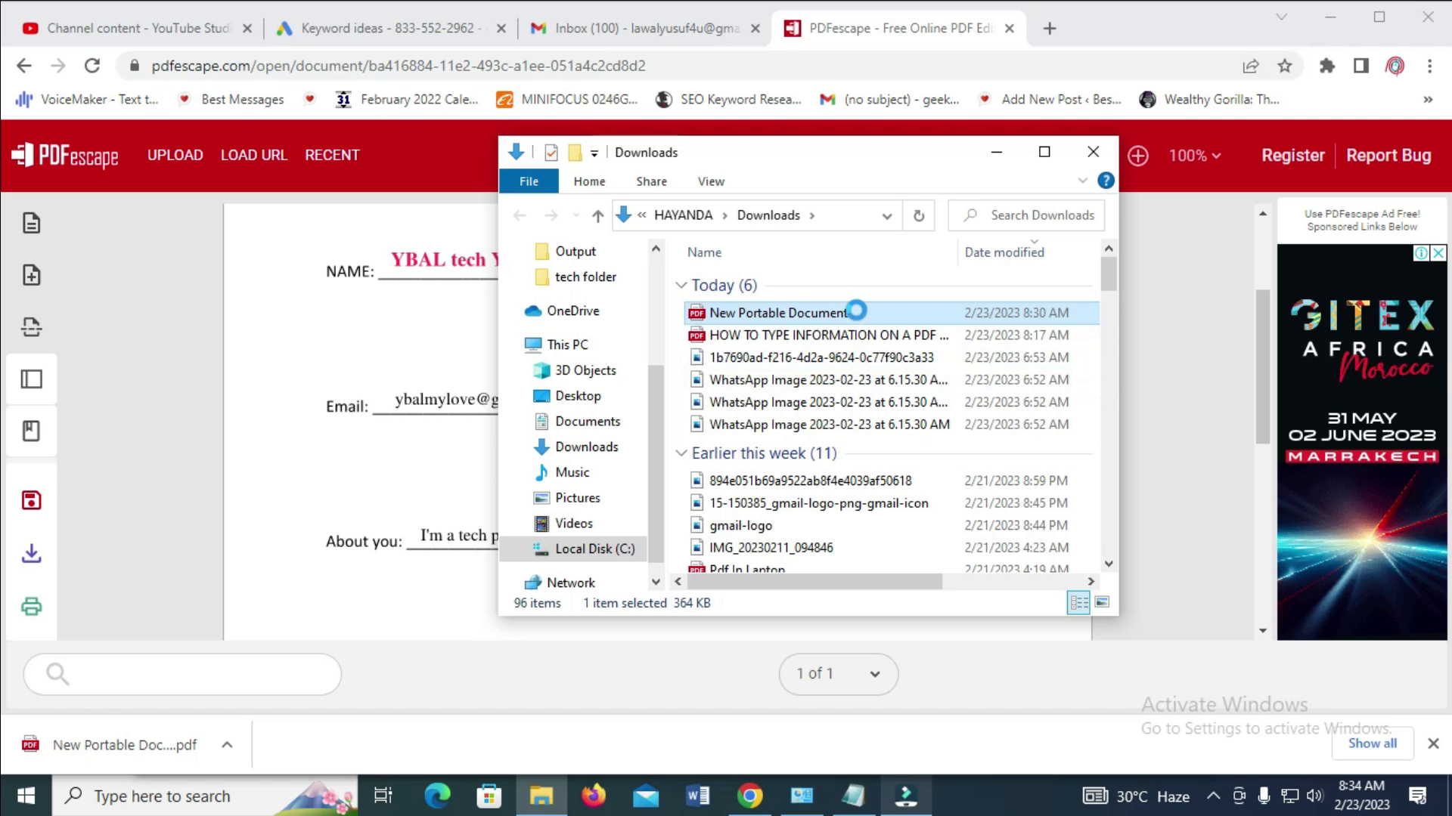
# Open New Portable Document.pdf with Adobe Reader from File Explorer
pyautogui.rightClick(856, 312)
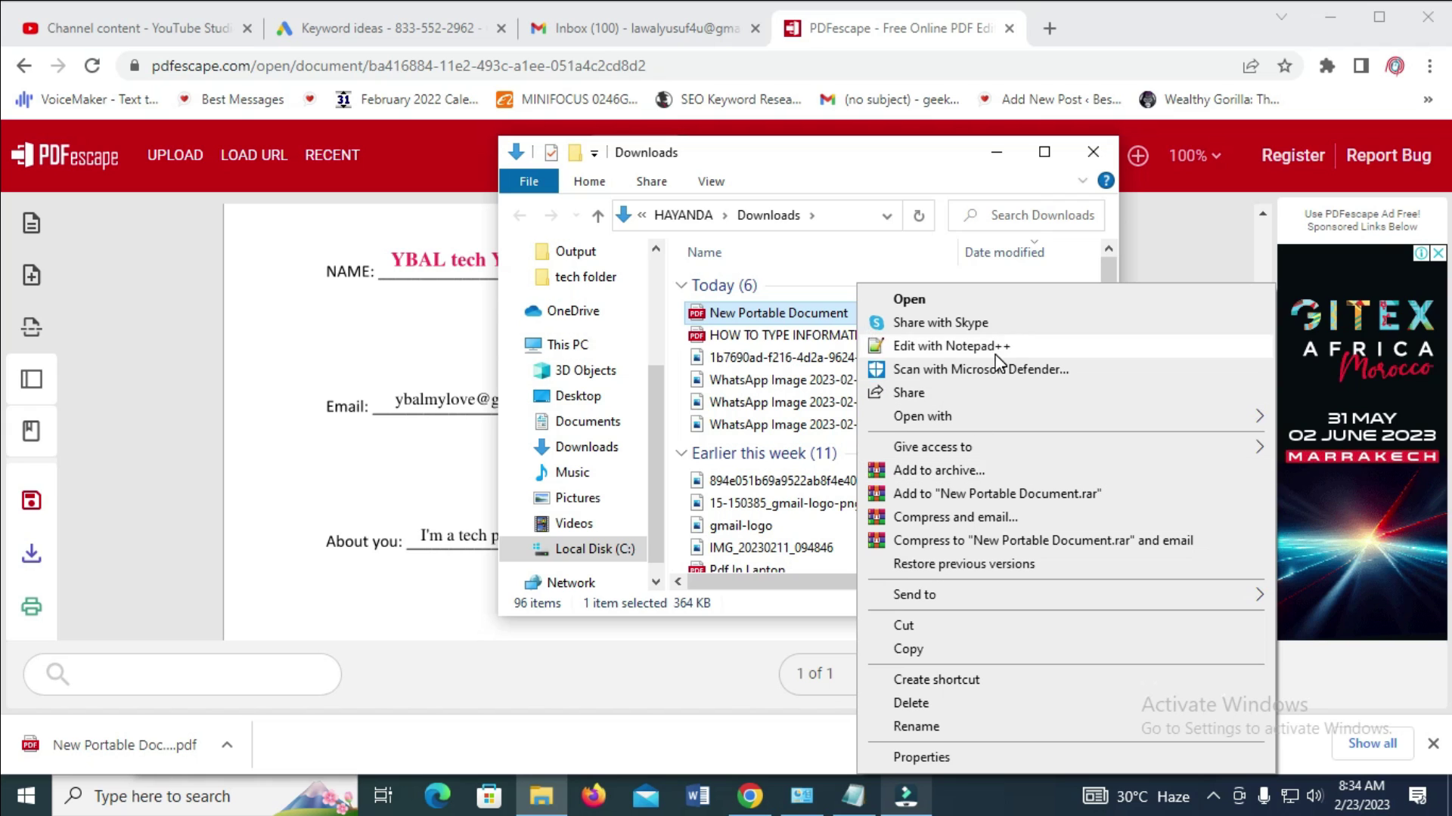
pyautogui.click(989, 425)
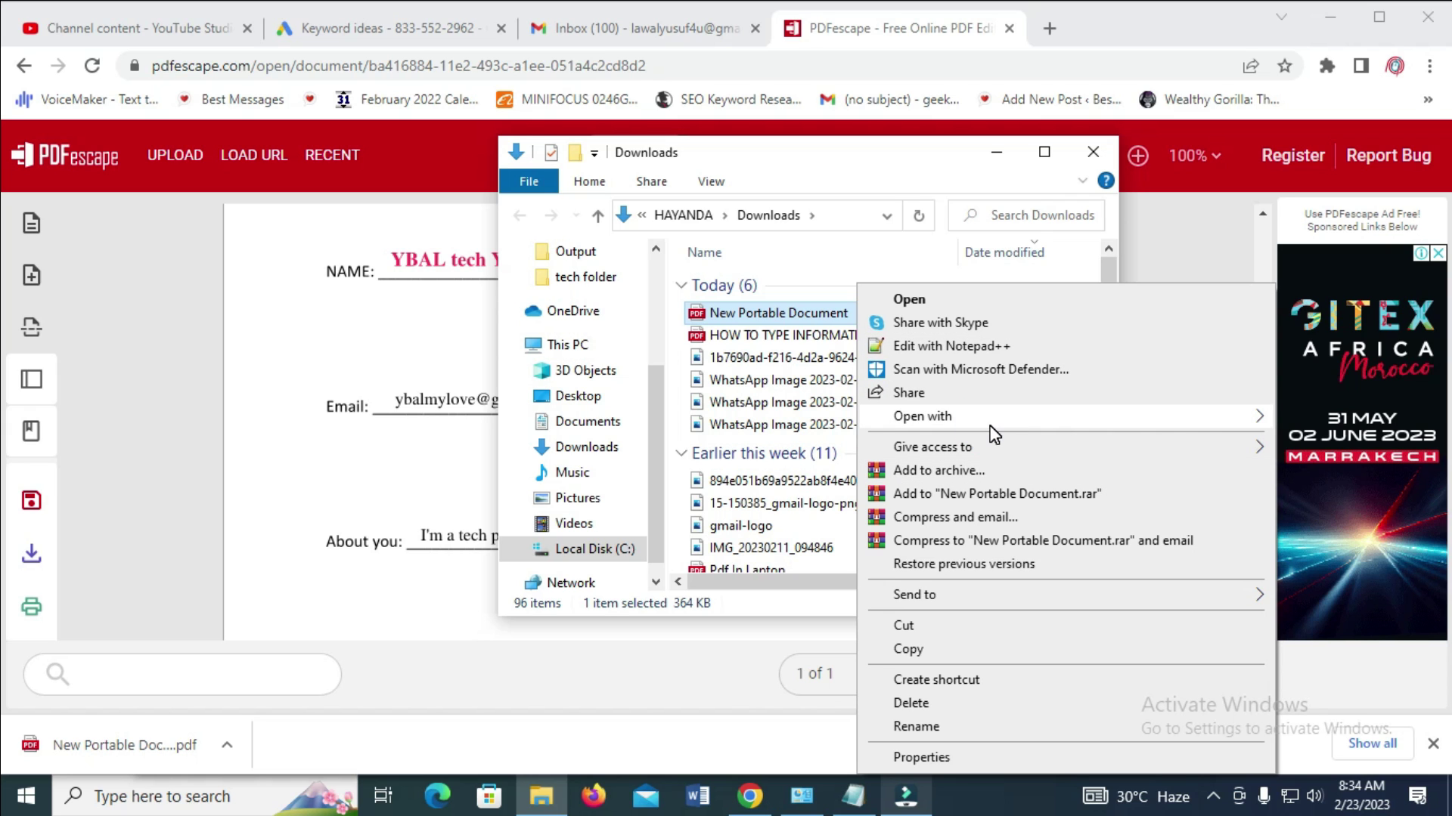
pyautogui.click(762, 422)
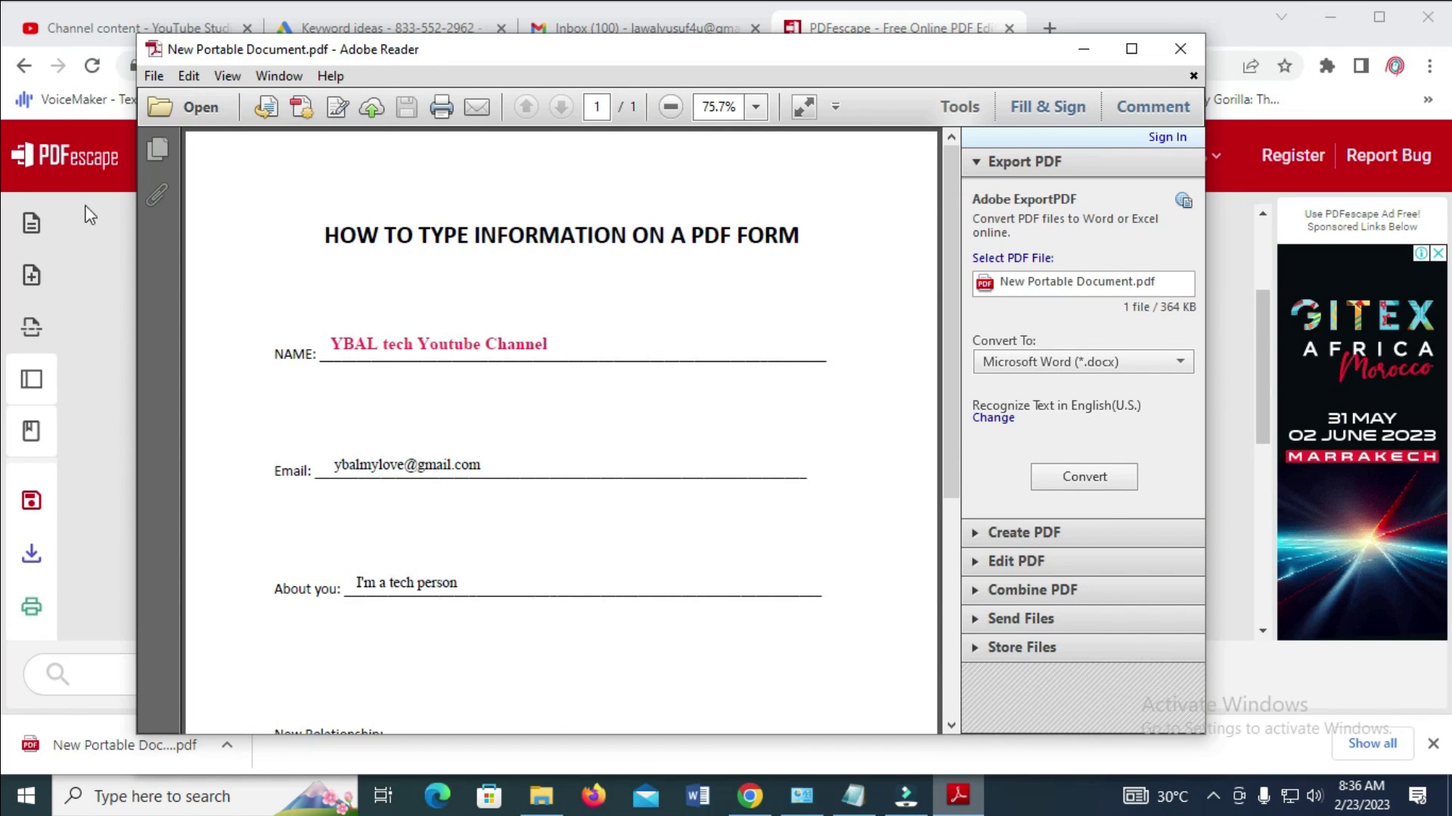
# Scroll through the PDF to check all three entries, close Adobe Reader, then switch to Gmail
pyautogui.scroll(-5, 430, 424)
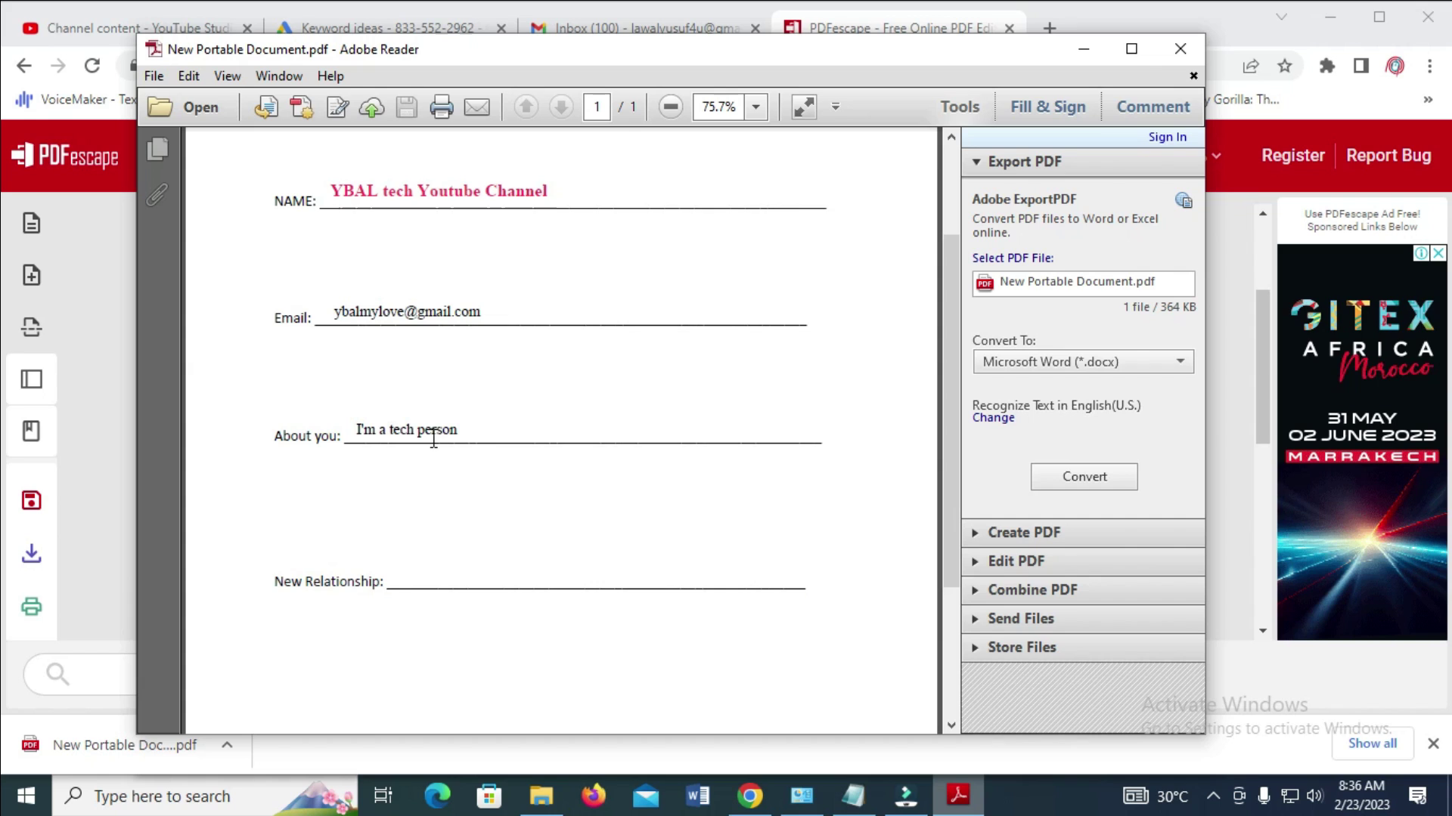
pyautogui.scroll(4, 438, 453)
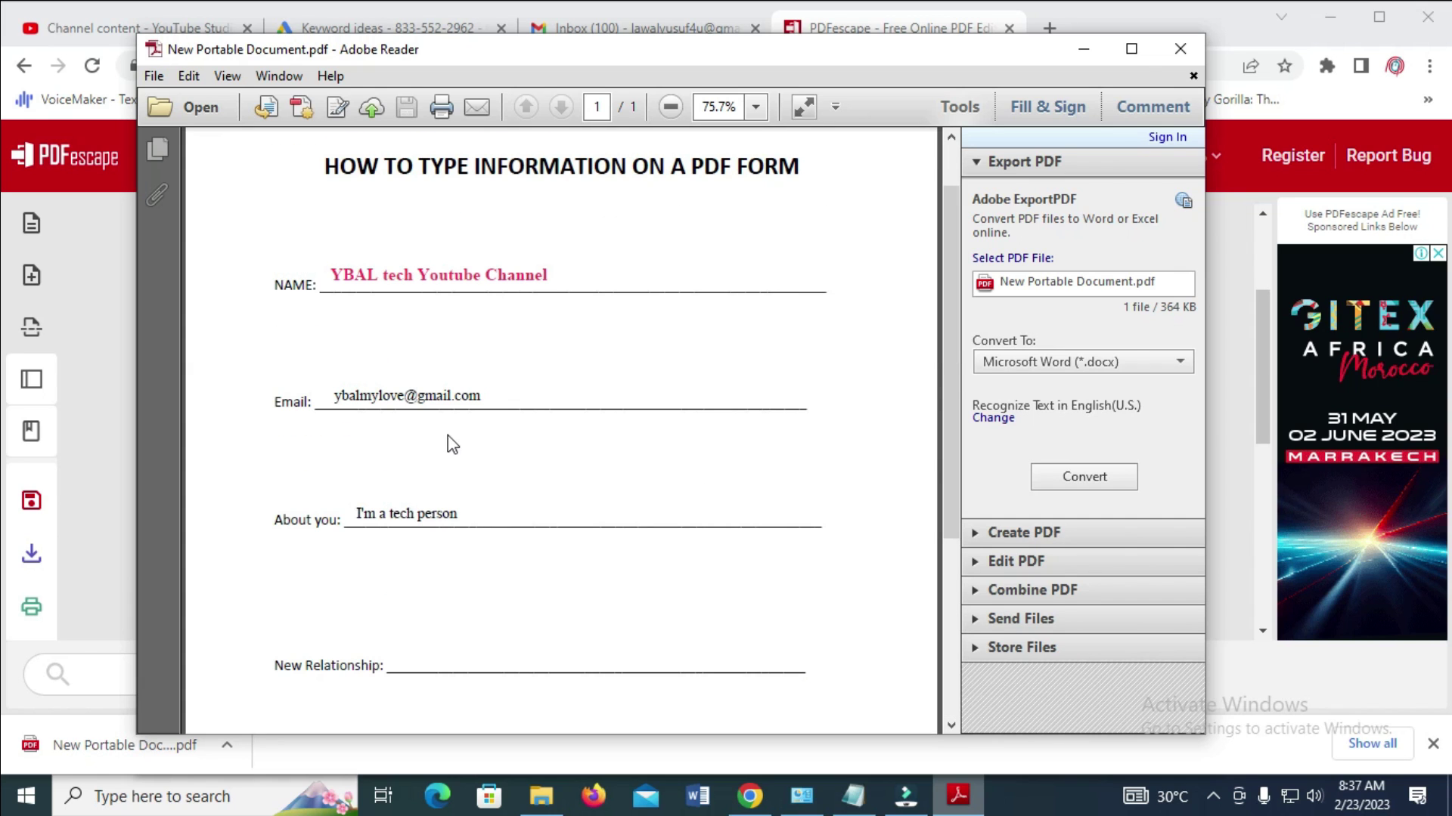
pyautogui.scroll(1, 821, 297)
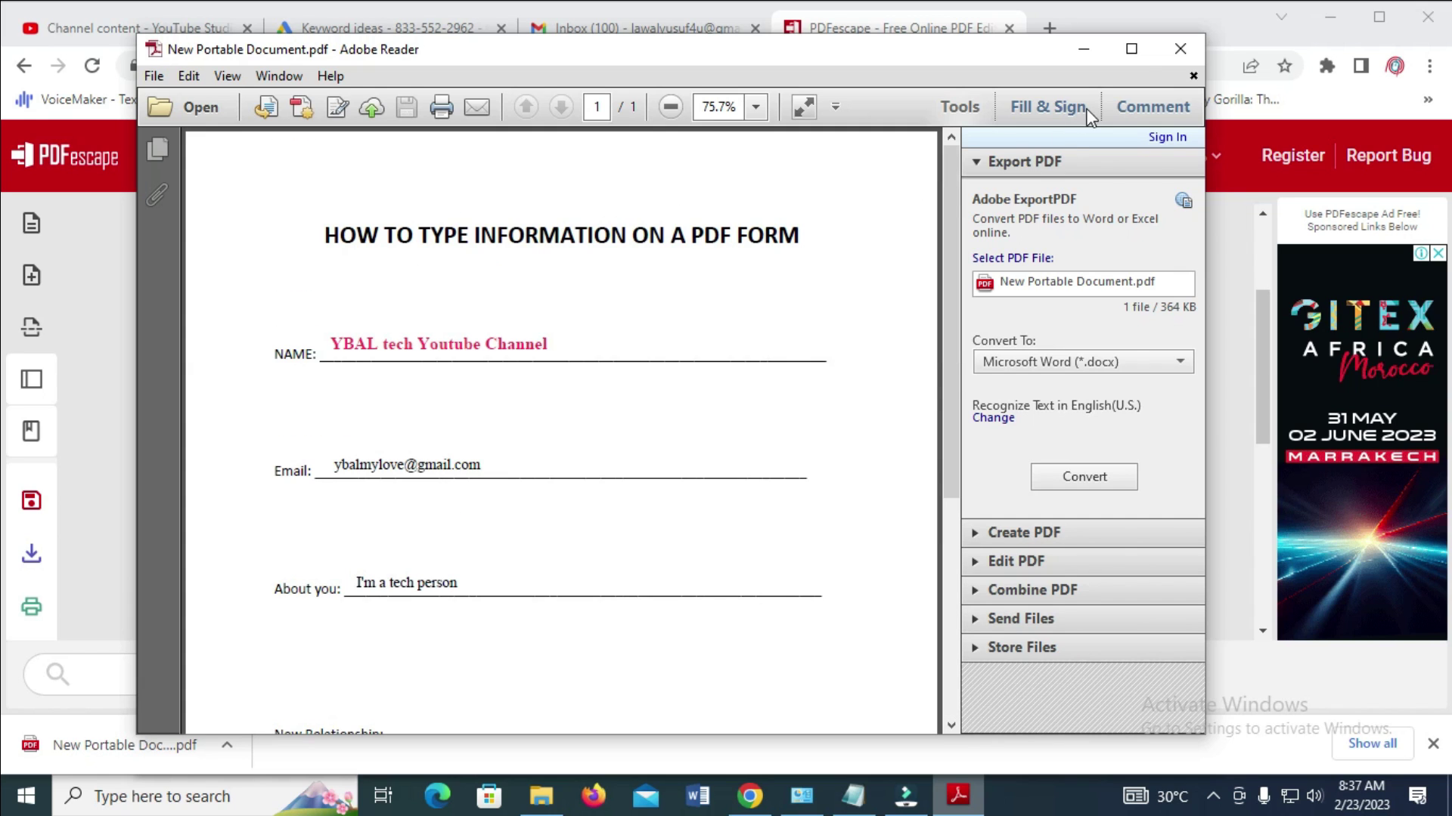
pyautogui.click(1177, 53)
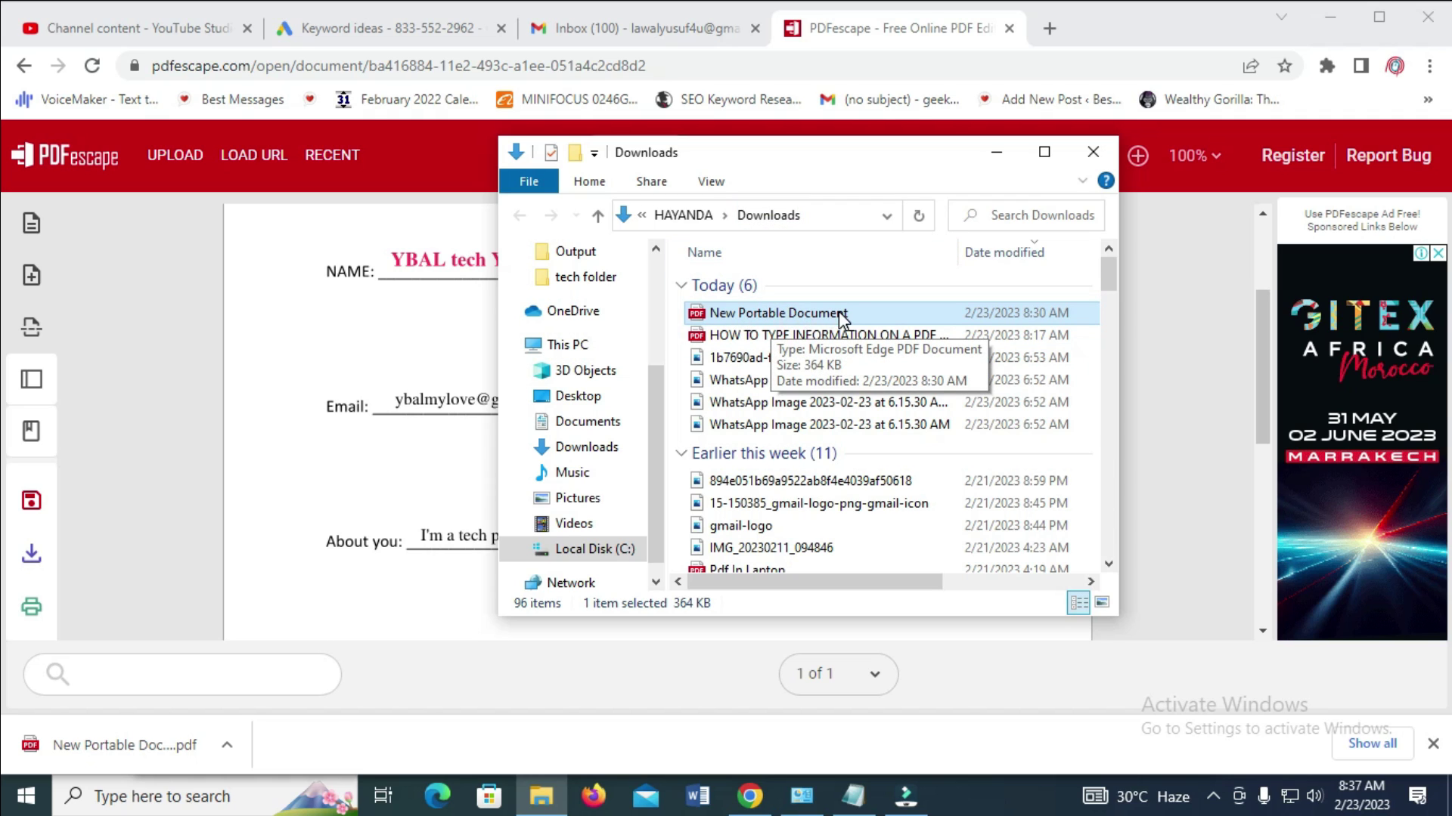
pyautogui.click(616, 34)
pyautogui.scroll(-2, 519, 459)
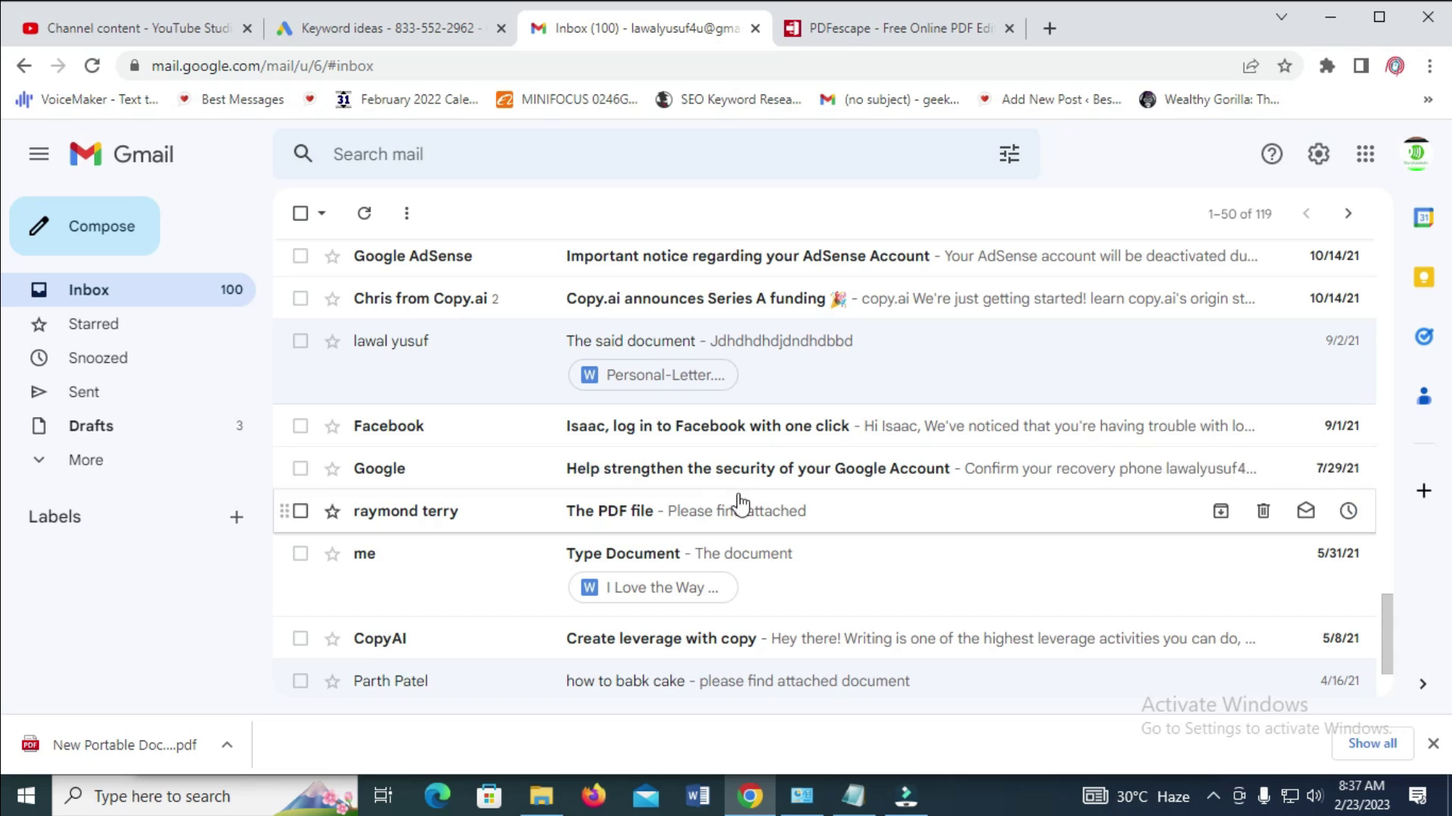
pyautogui.scroll(-2, 817, 551)
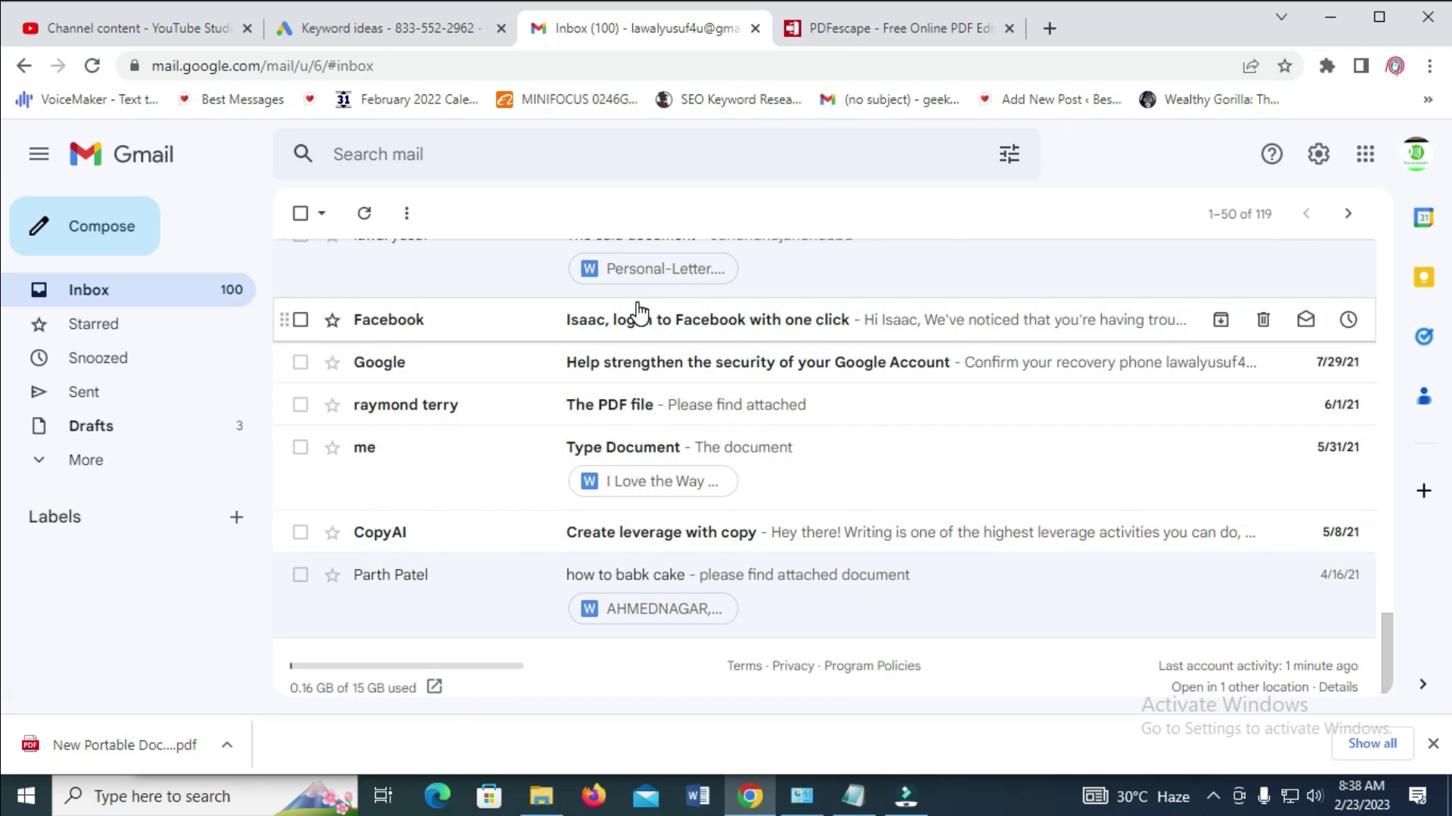
pyautogui.click(107, 231)
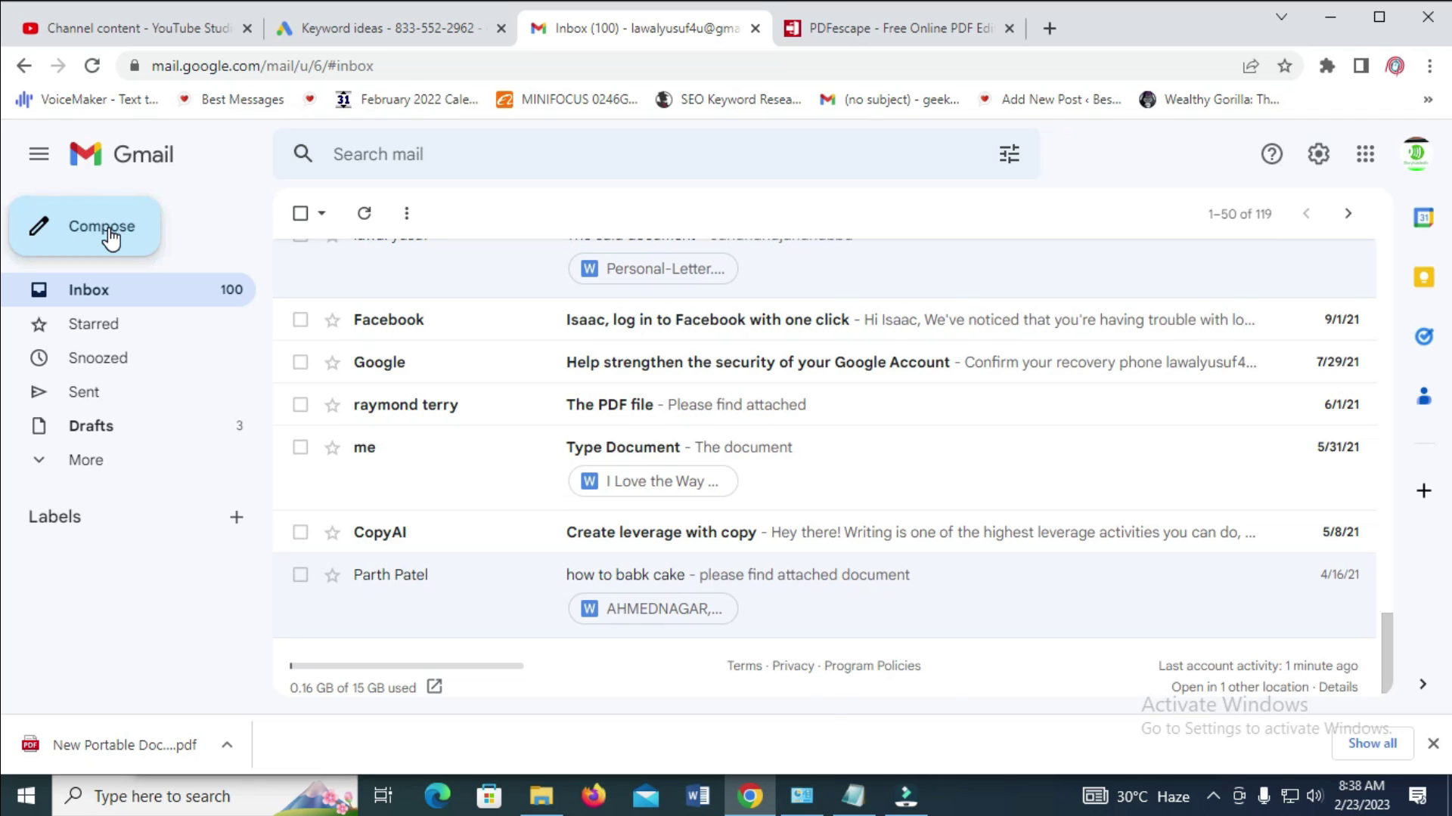
pyautogui.click(887, 282)
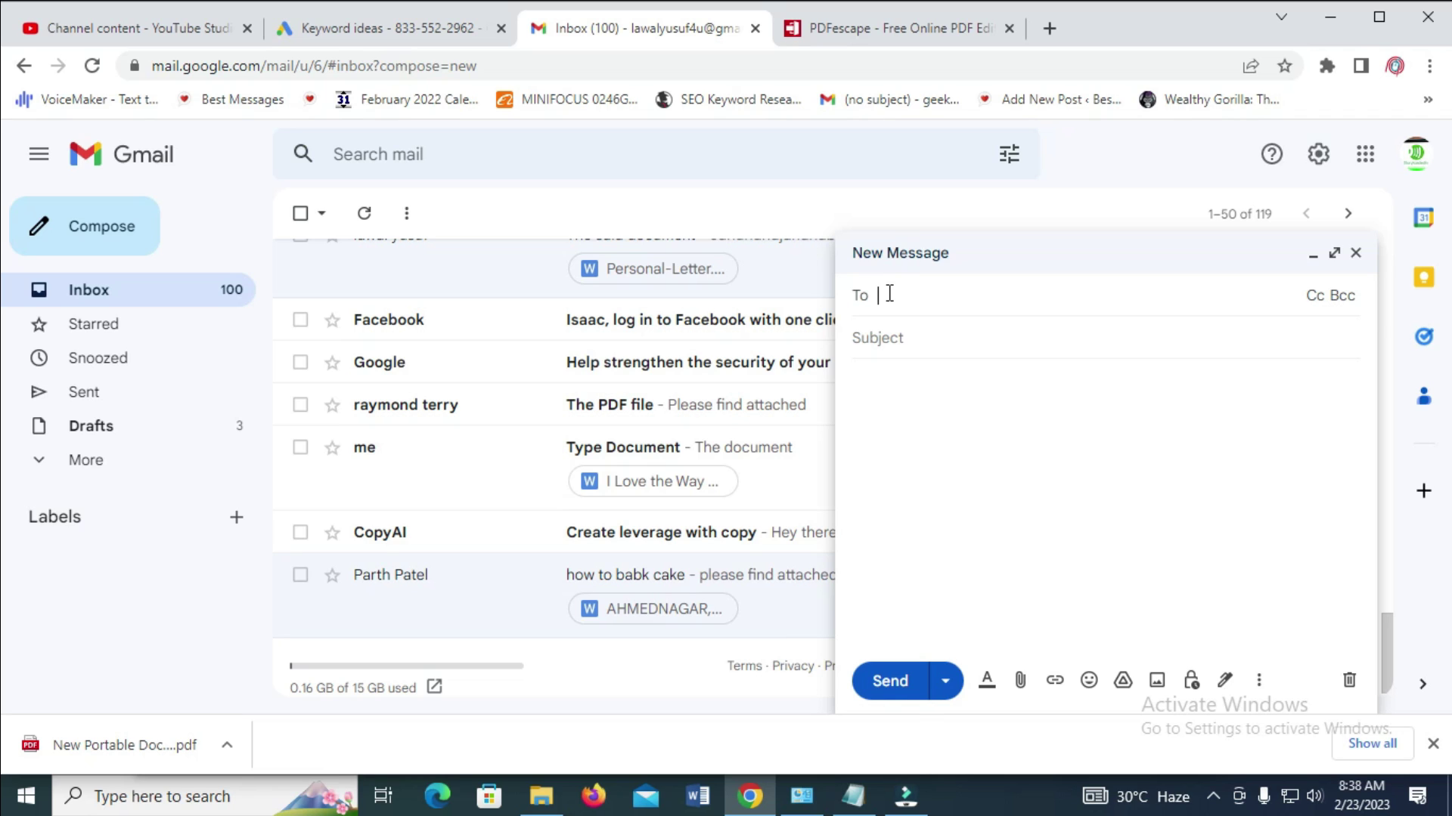
# Address the draft to the recipient's e-mail and set the subject 'The Filled Out PDF file'
pyautogui.press('Return')
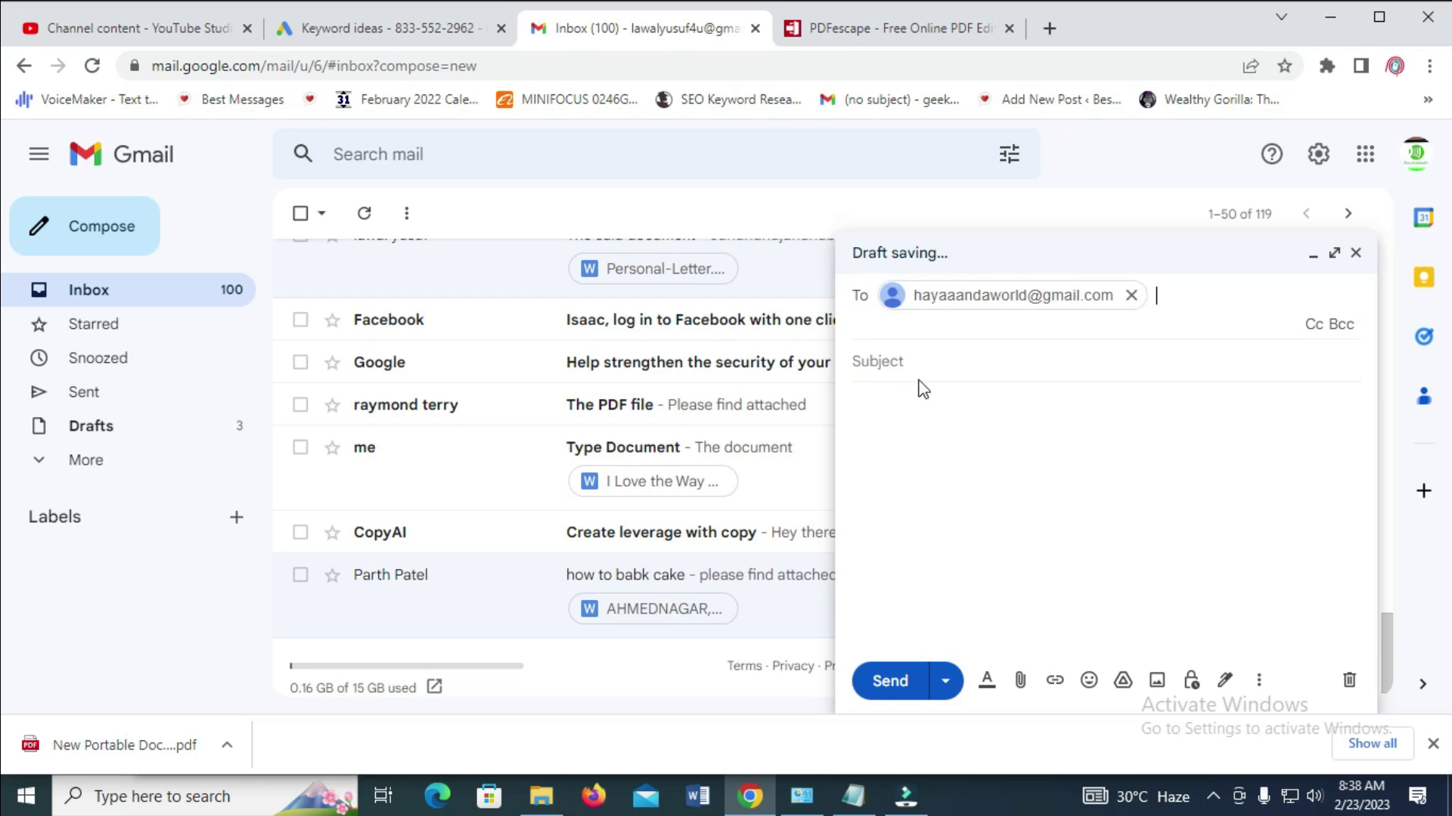
pyautogui.click(919, 360)
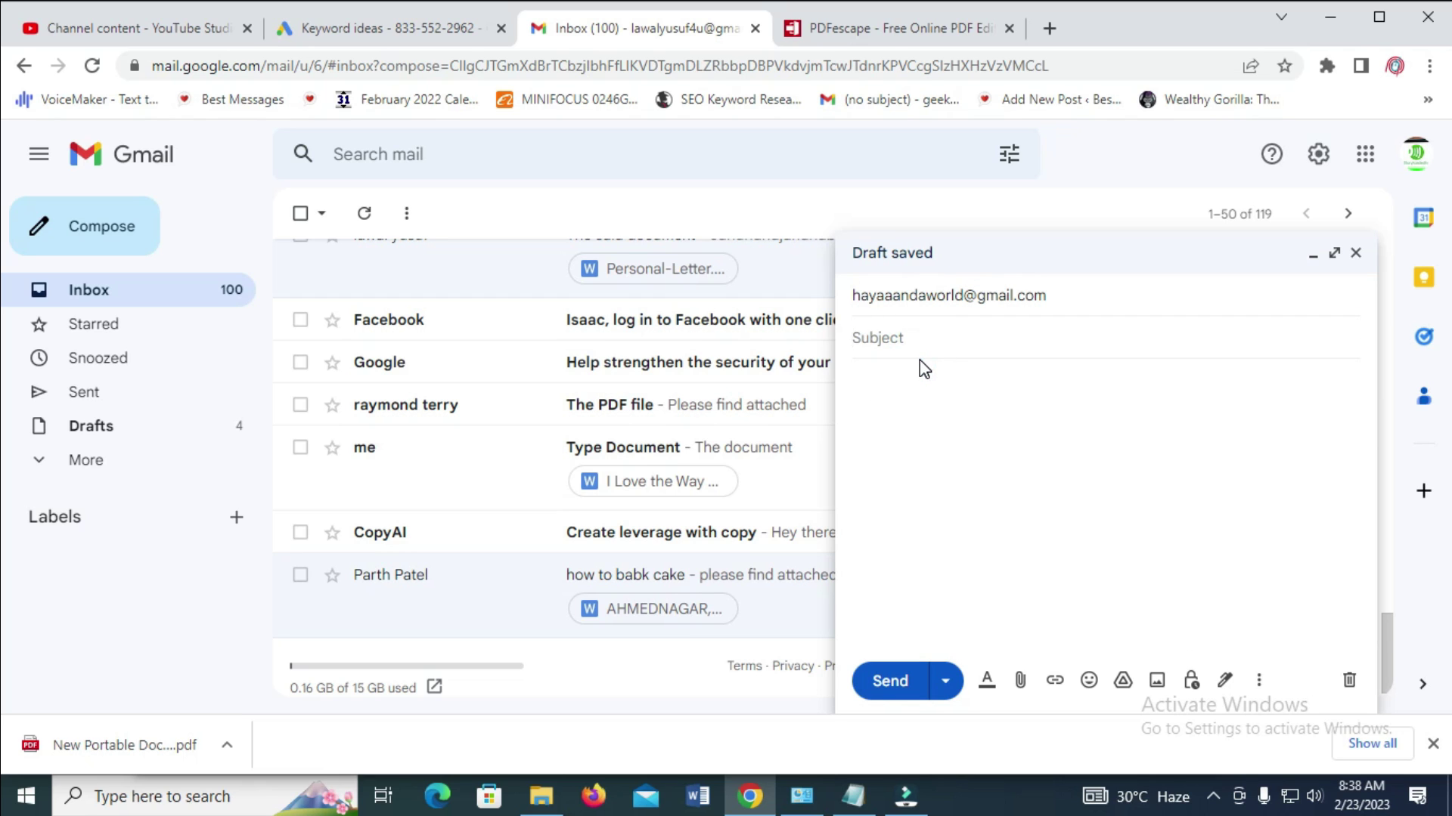
pyautogui.click(925, 338)
pyautogui.write('THe Filled Out PDF file')
pyautogui.rightClick(870, 339)
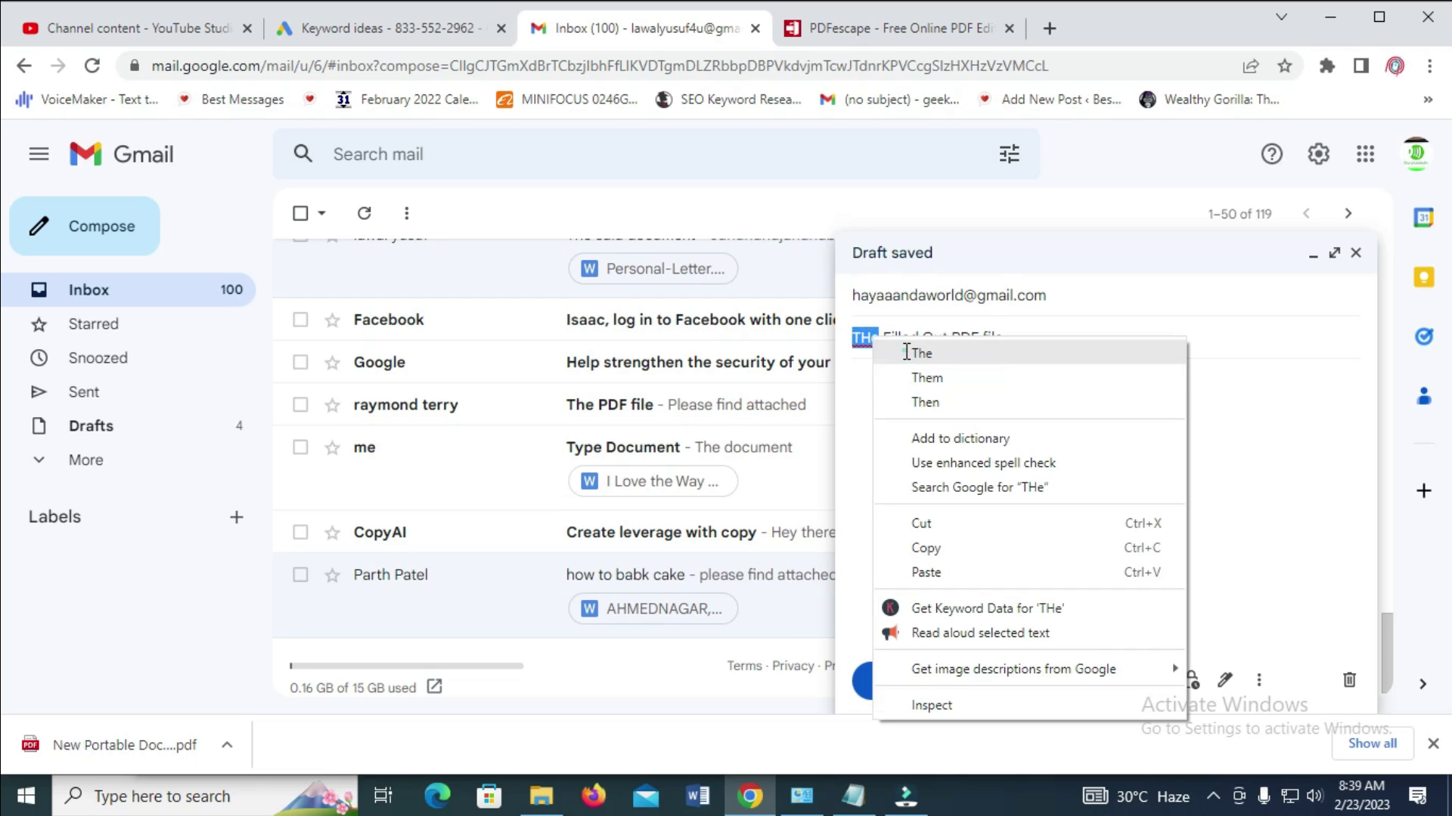
pyautogui.click(906, 352)
# Write the body 'Please Find attached document', correcting the misspelled 'atached'
pyautogui.click(893, 396)
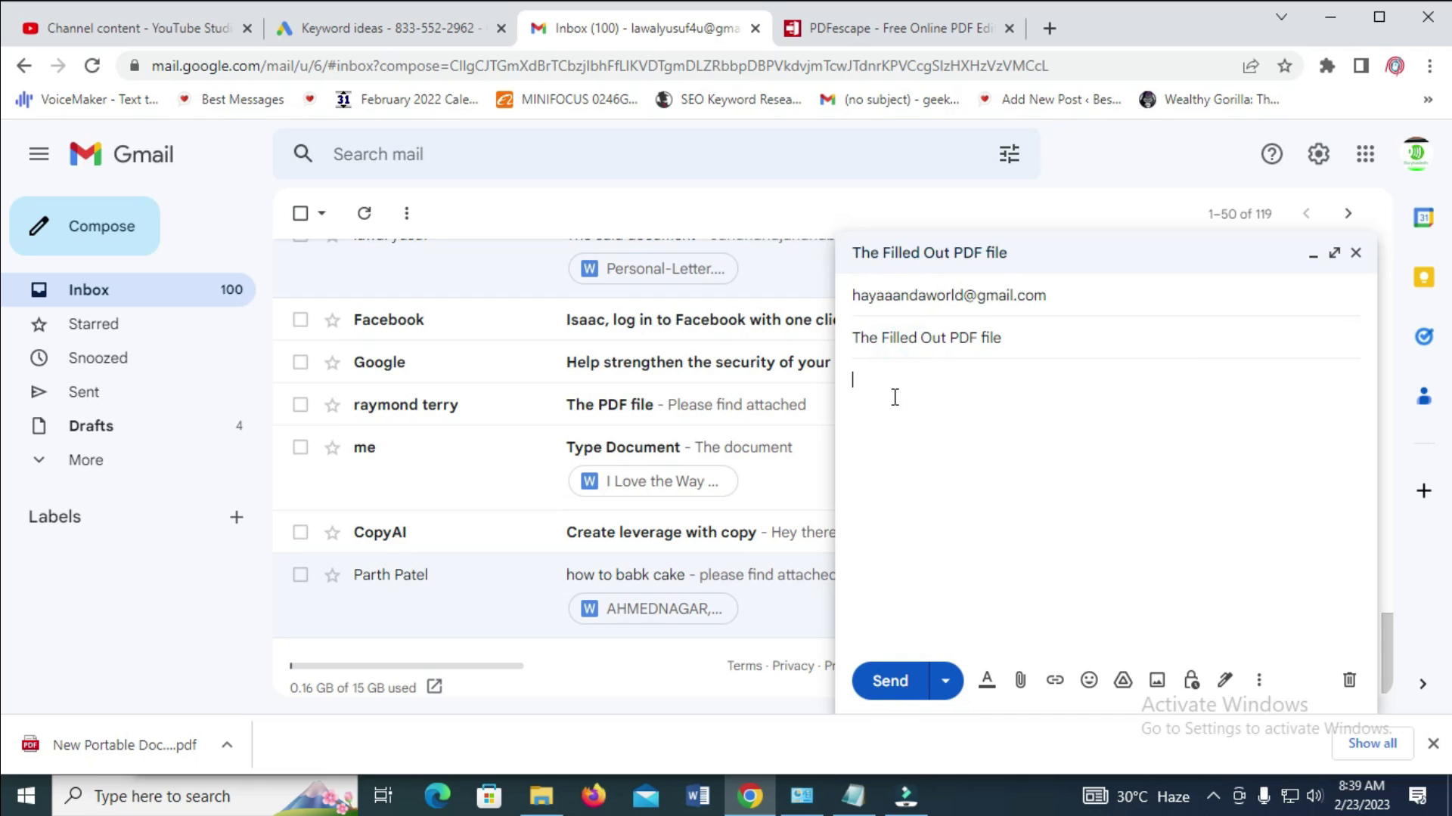
pyautogui.write('Please Find atached document')
pyautogui.click(967, 382)
pyautogui.click(983, 418)
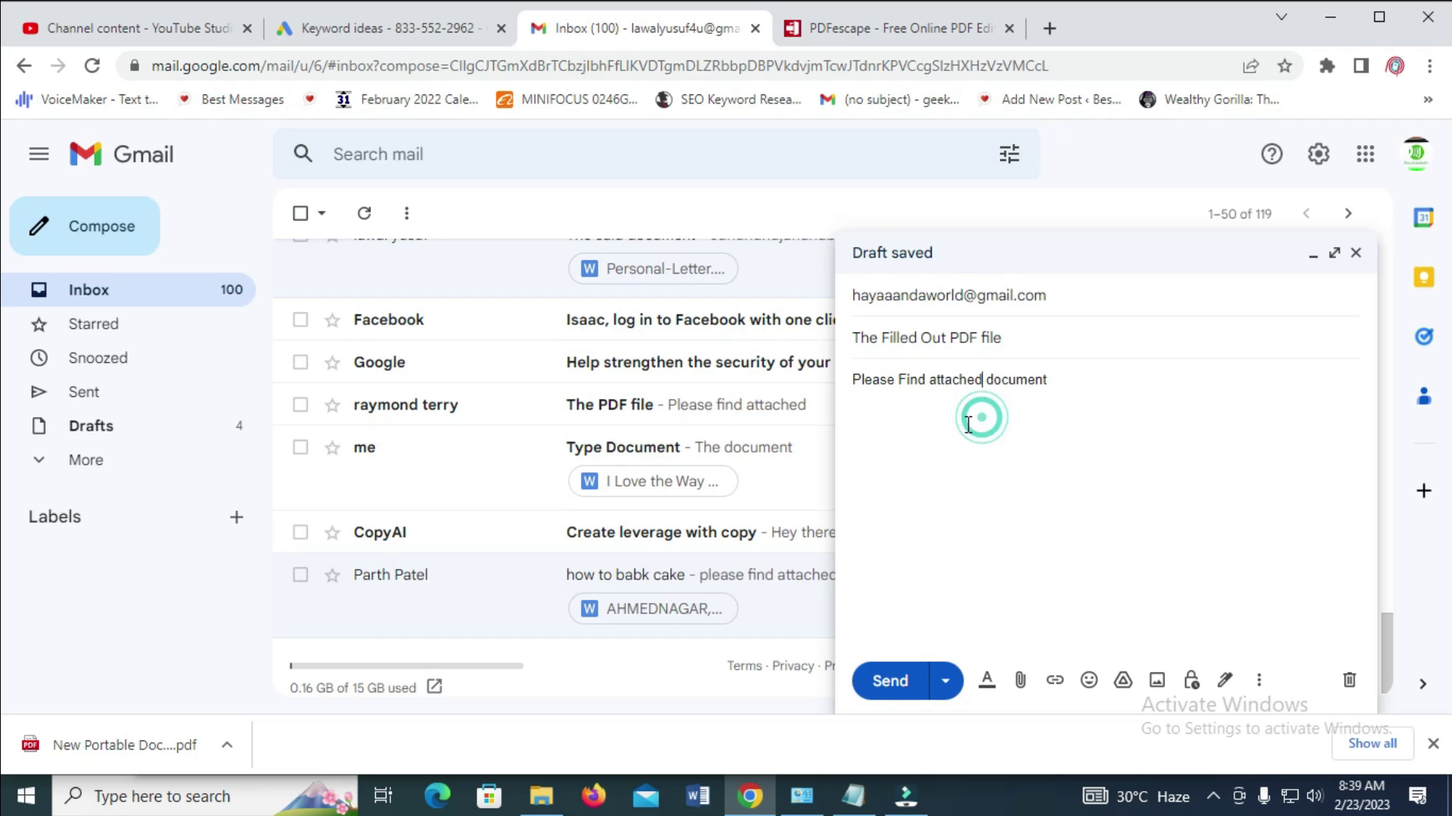
# Attach New Portable Document.pdf from the Downloads folder to the draft
pyautogui.click(1021, 682)
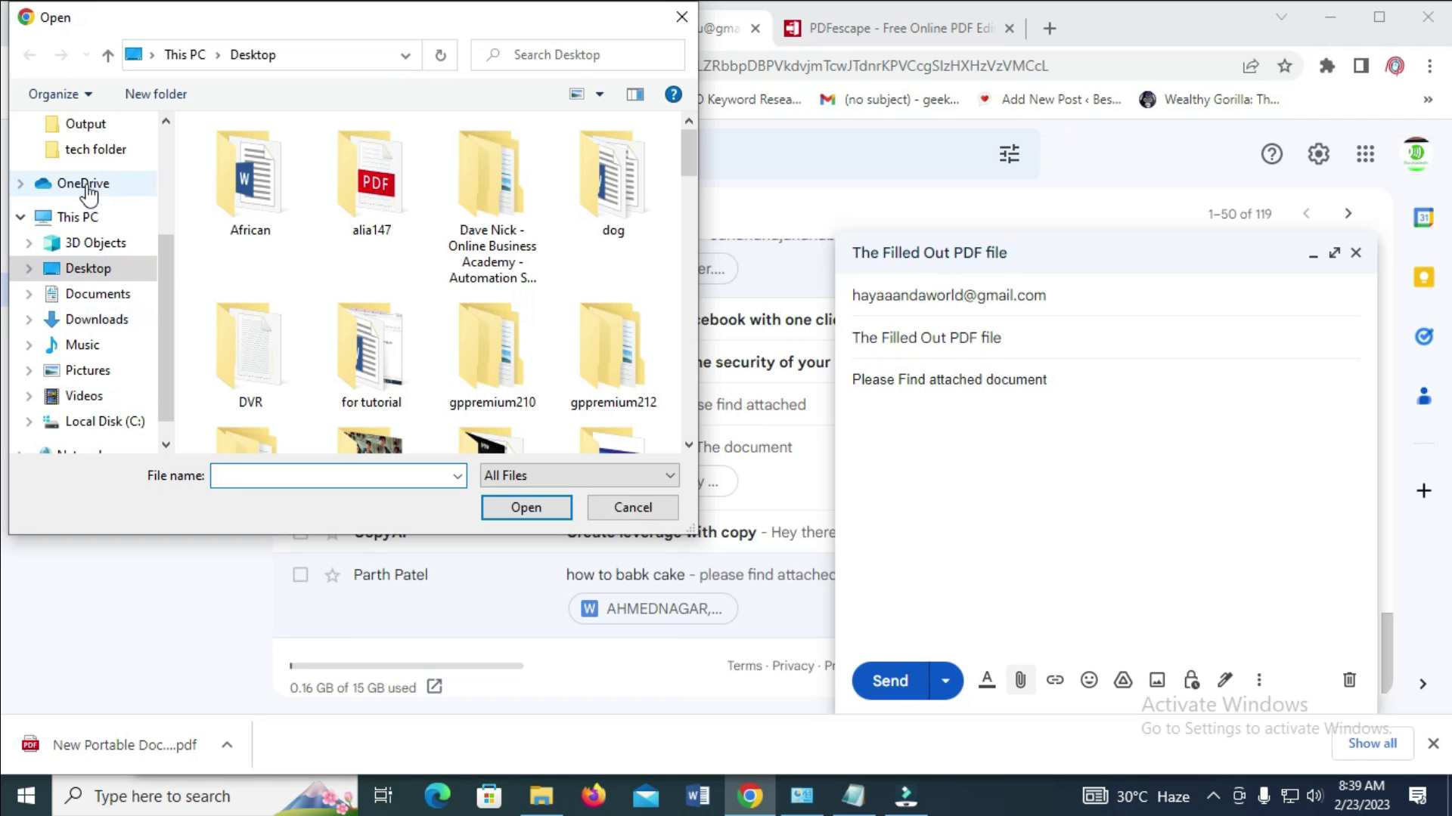
pyautogui.click(83, 323)
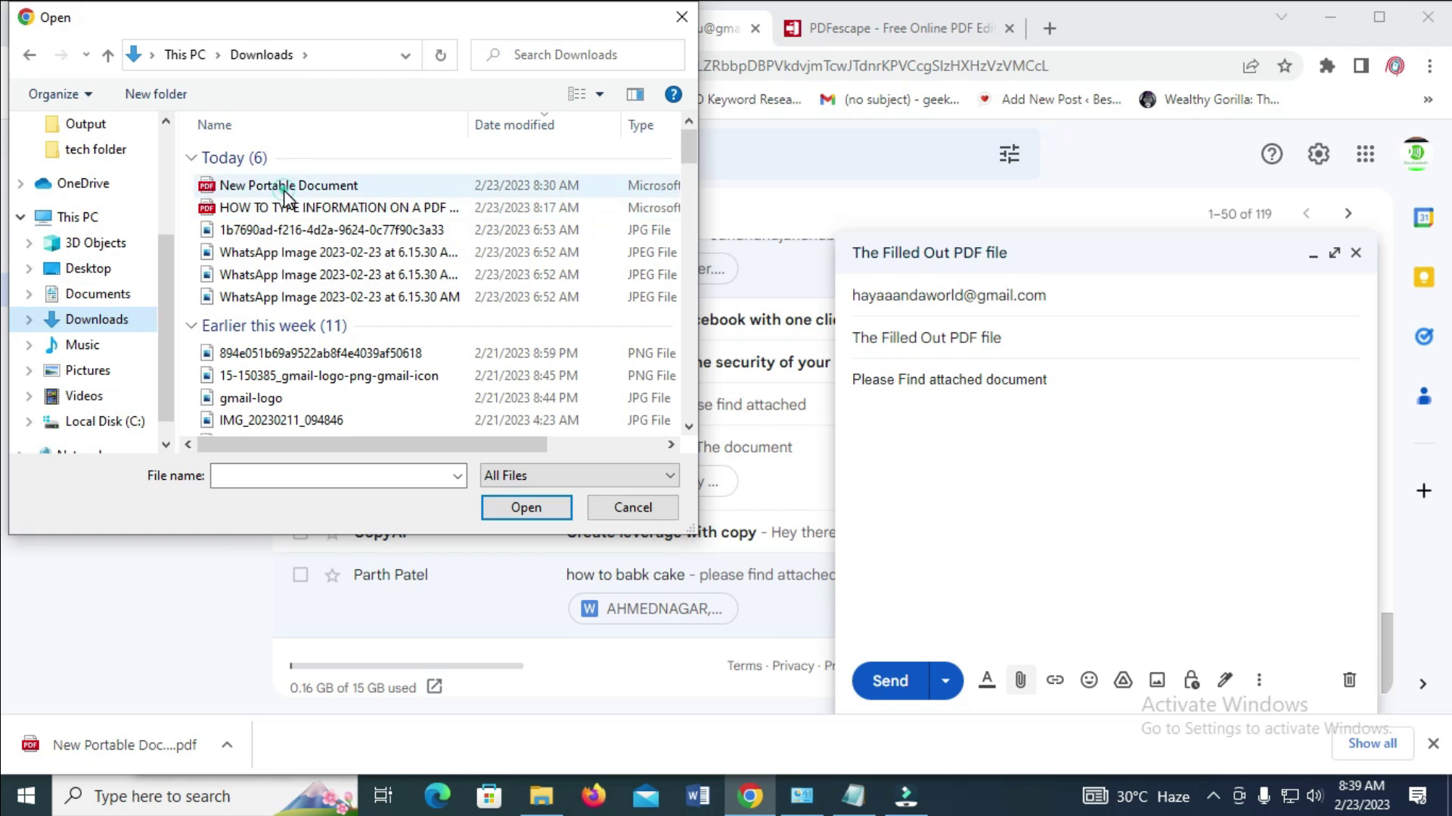
pyautogui.click(284, 187)
pyautogui.click(522, 506)
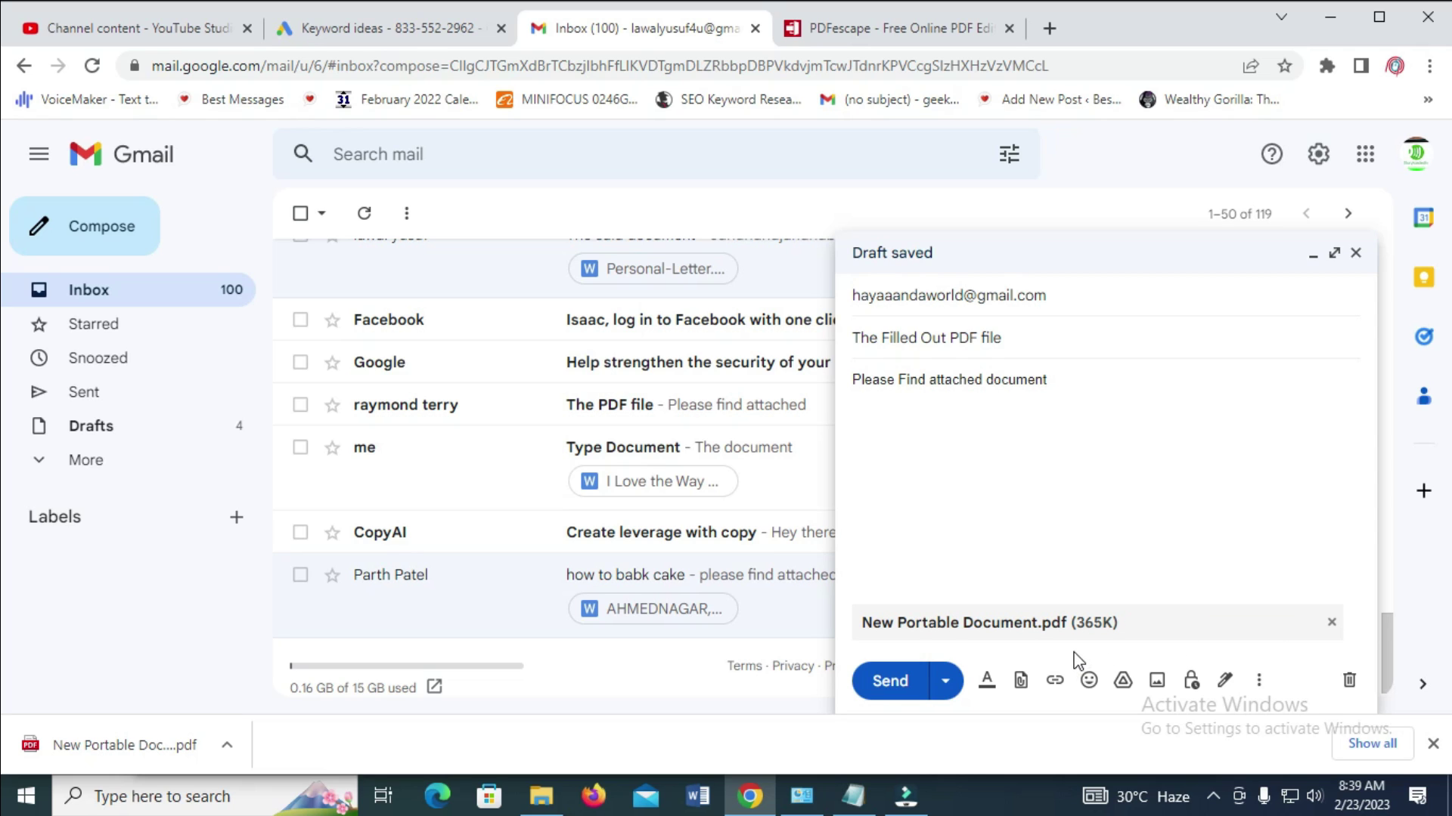
# Send the email with the New Portable Document.pdf attachment
pyautogui.click(893, 680)
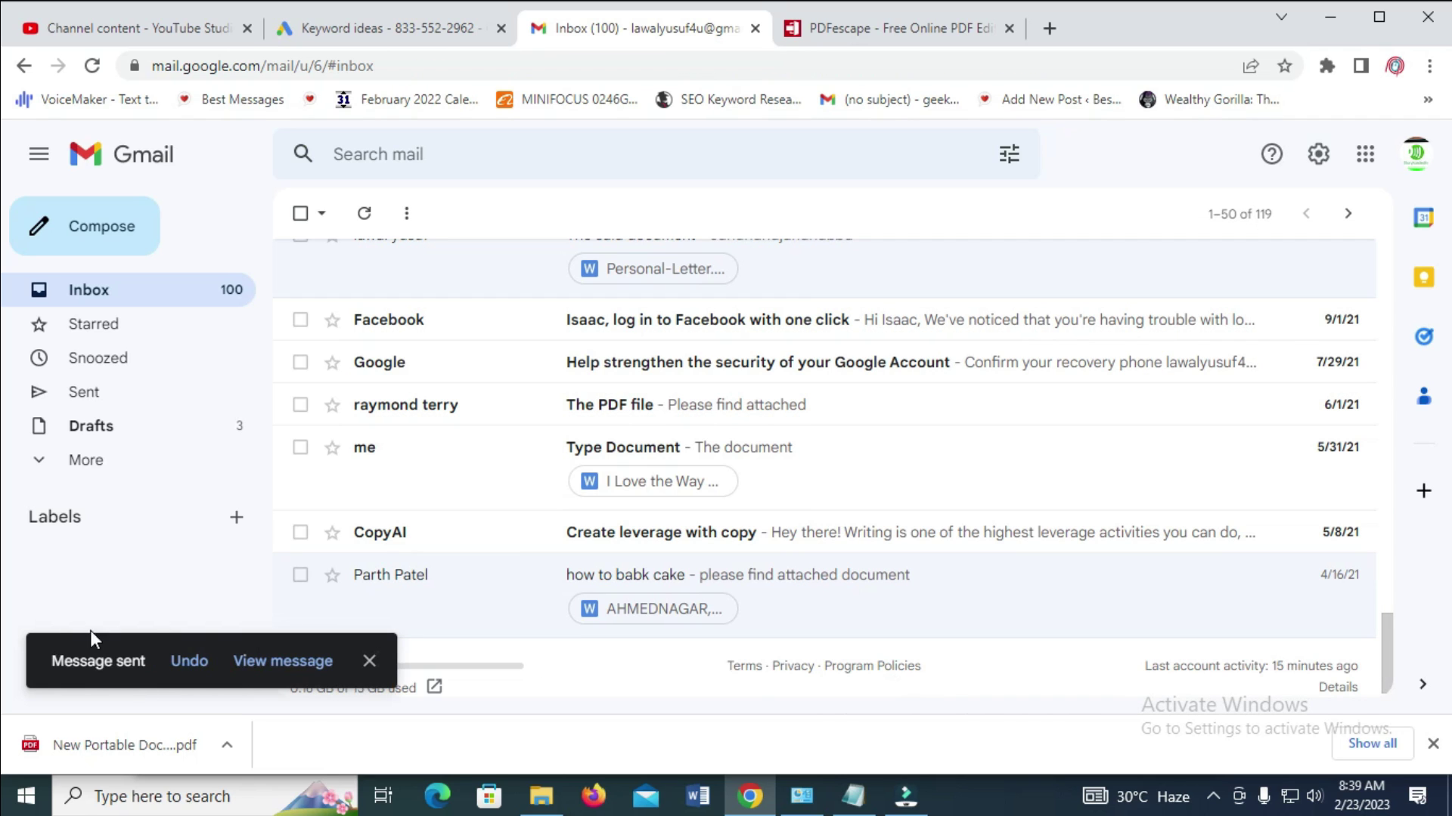